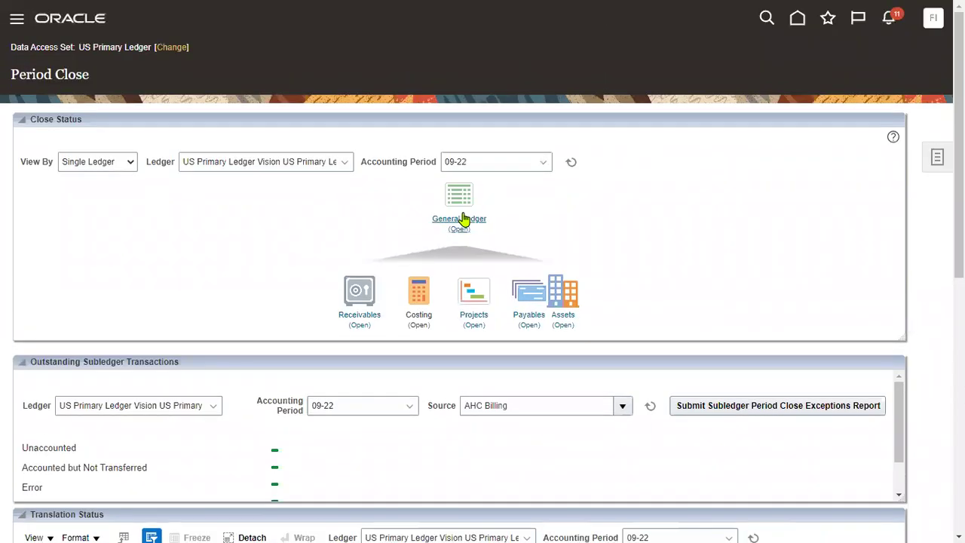
Open the General Ledger's accounting period statuses for the US Primary Ledger.
{"action": "left_click", "coordinate": [462, 220]}
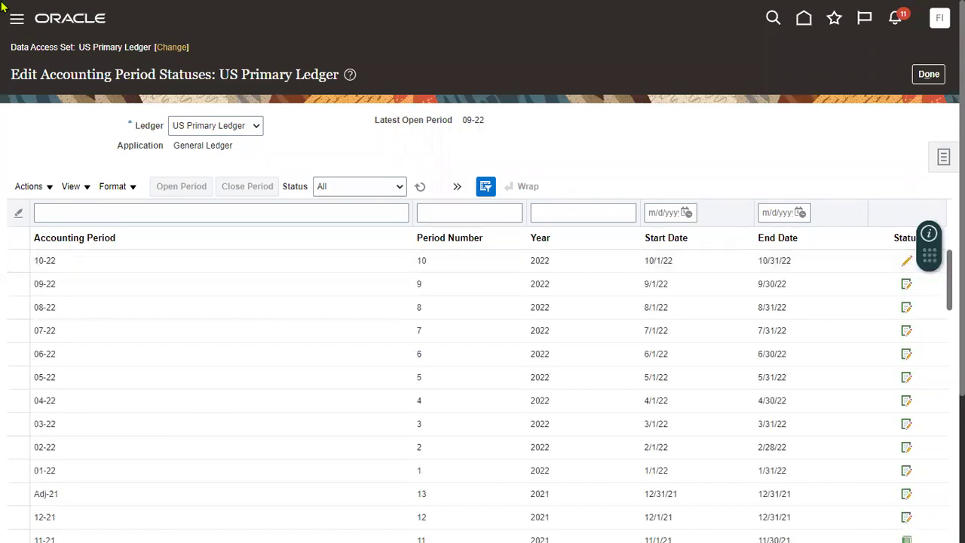
Go to the Journals work area and start creating a new journal.
{"action": "left_click", "coordinate": [12, 22]}
{"action": "scroll", "coordinate": [121, 373], "scroll_direction": "down", "scroll_amount": 6}
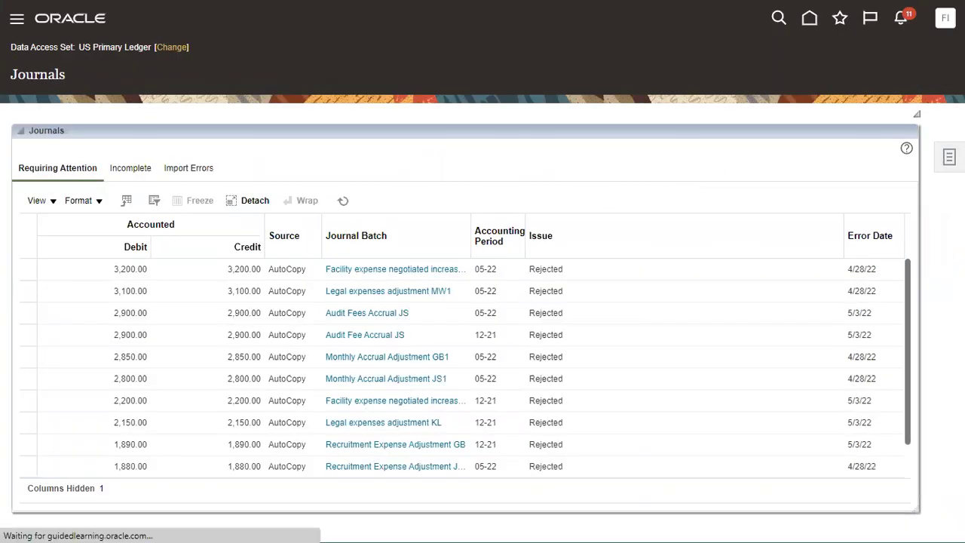
{"action": "left_click", "coordinate": [949, 157]}
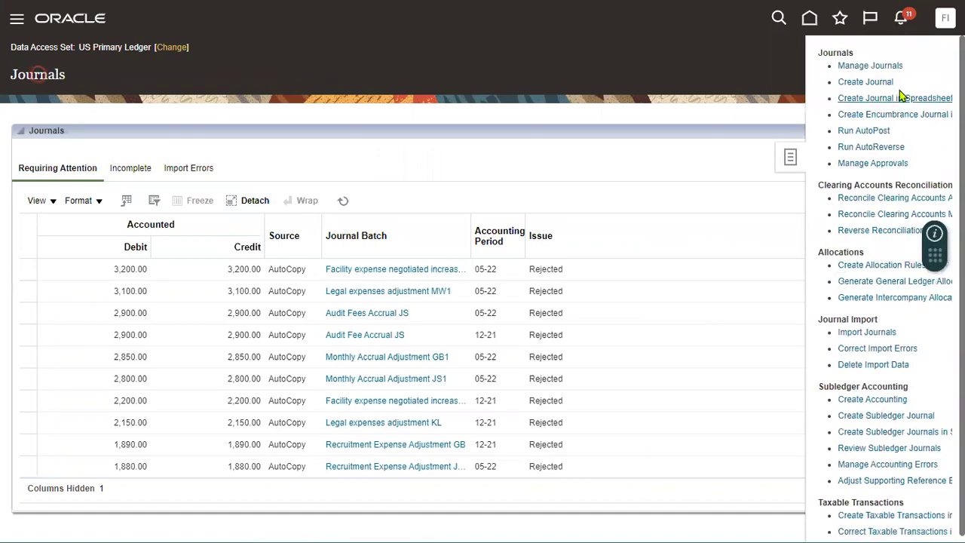
{"action": "left_click", "coordinate": [867, 82]}
Enter "Journal Future Period Batch" as the journal batch name and "Journal Future Period" as the journal's name and description.
{"action": "left_click", "coordinate": [259, 151]}
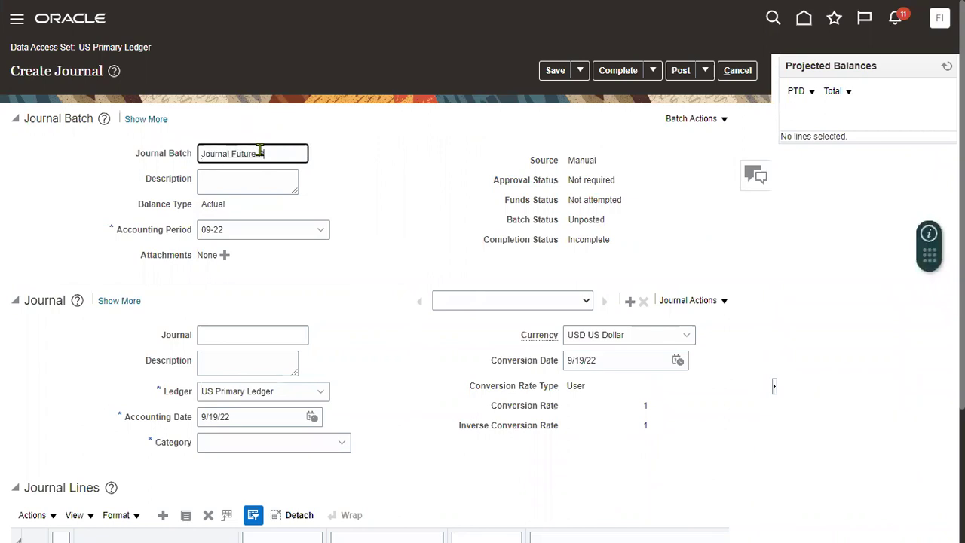
{"action": "type", "text": "Journal Future Period Batch"}
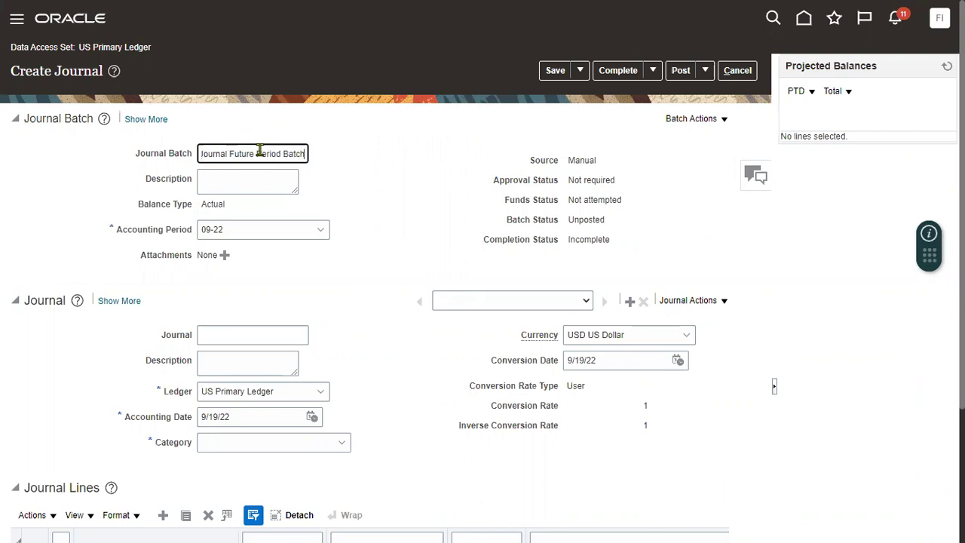
{"action": "key", "text": "ctrl+a"}
{"action": "key", "text": "ctrl+c"}
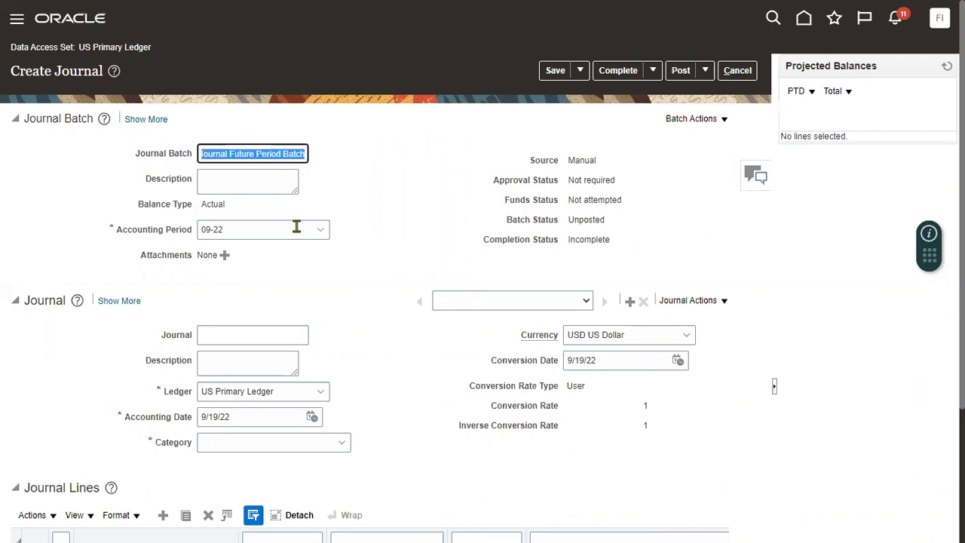
{"action": "left_click", "coordinate": [231, 346]}
{"action": "key", "text": "ctrl+v"}
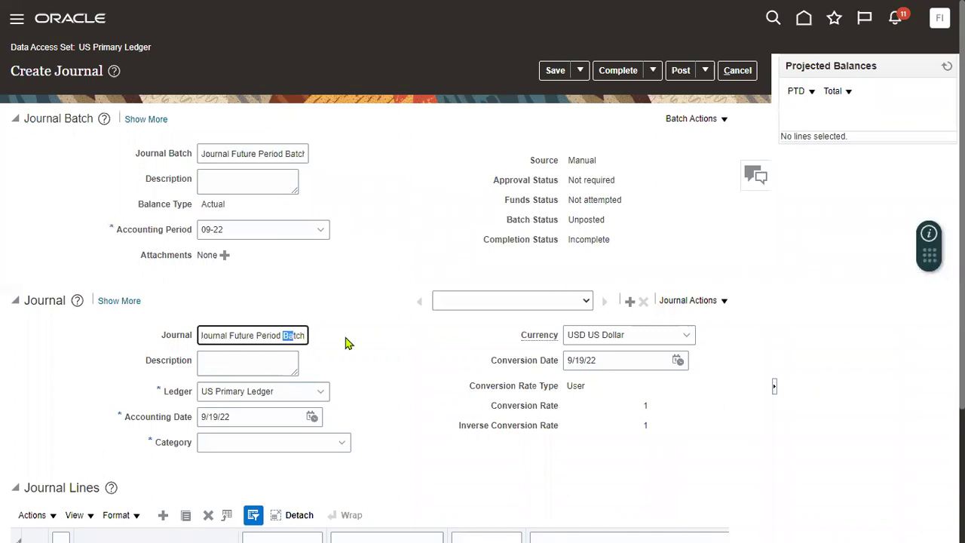
{"action": "key", "text": "BackSpace"}
{"action": "key", "text": "ctrl+a"}
{"action": "key", "text": "ctrl+c"}
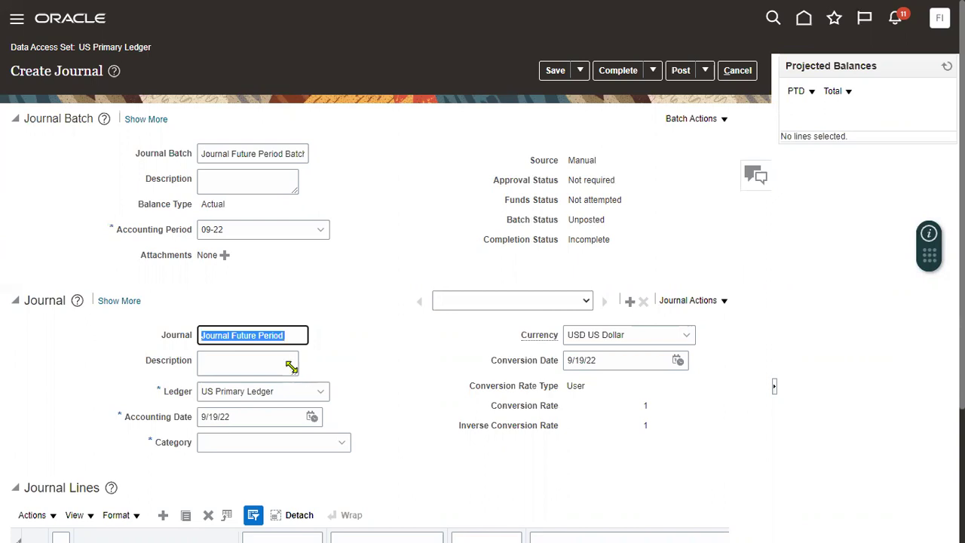
{"action": "key", "text": "Tab"}
{"action": "key", "text": "ctrl+v"}
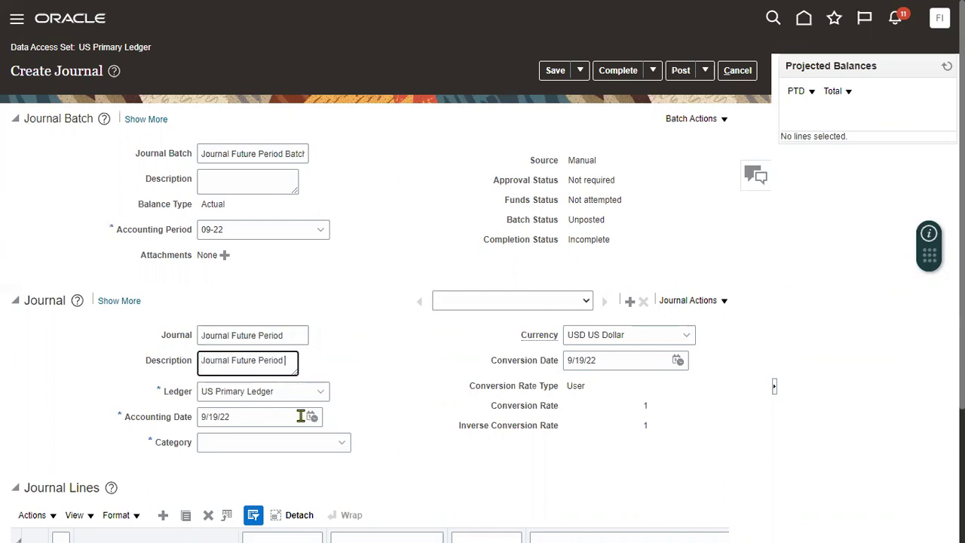
Try to pick an October 2022 date as the journal's accounting date.
{"action": "left_click", "coordinate": [311, 416]}
{"action": "left_click", "coordinate": [391, 264]}
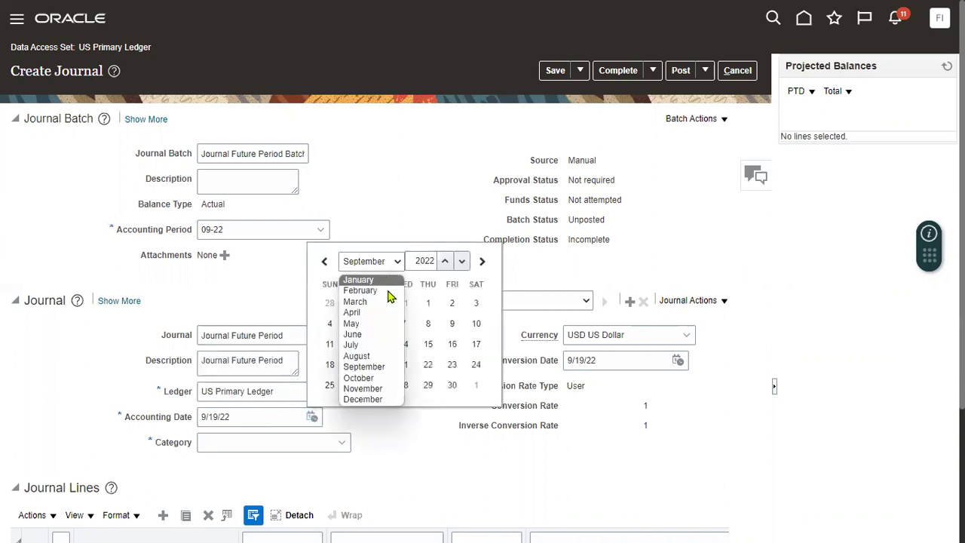
{"action": "left_click", "coordinate": [372, 378]}
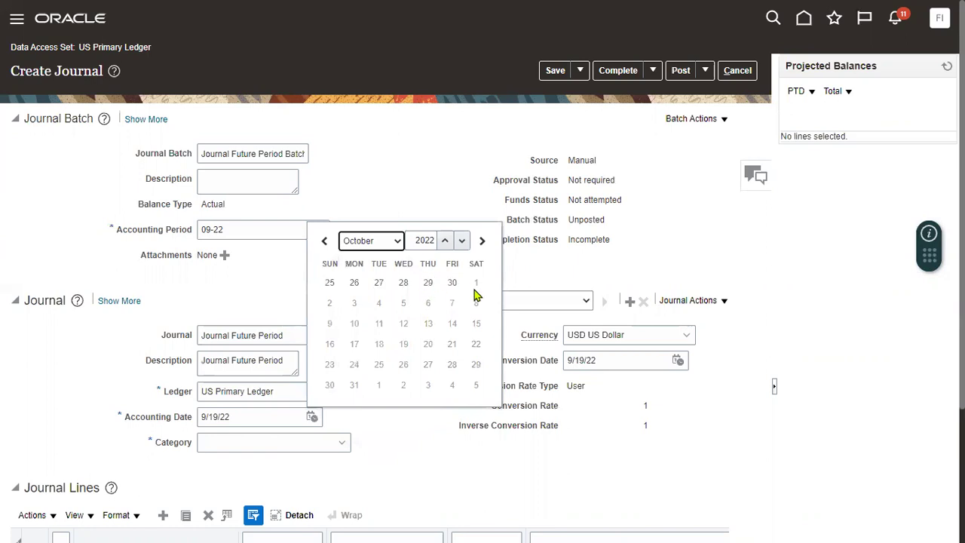
{"action": "left_click", "coordinate": [382, 431]}
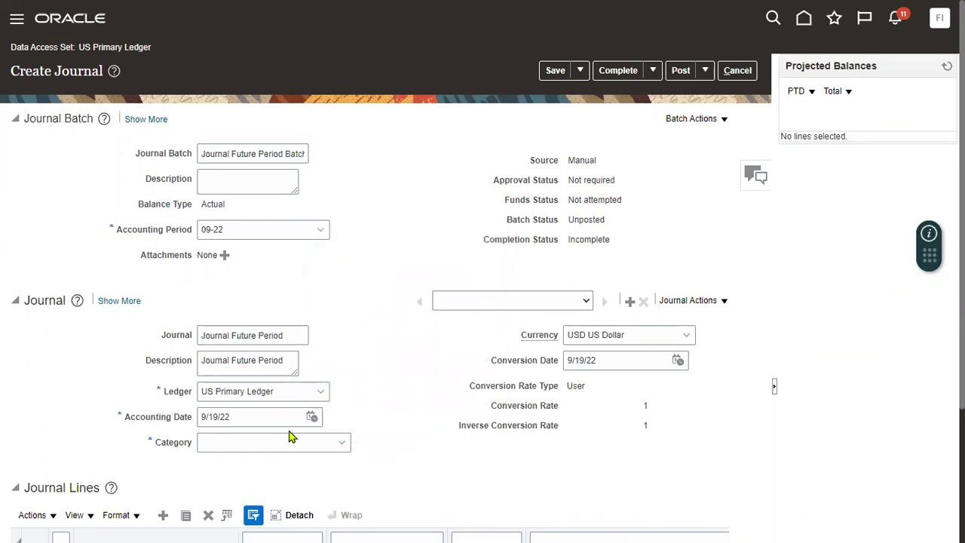
Set the journal batch's accounting period to 10-22.
{"action": "scroll", "coordinate": [295, 417], "scroll_direction": "down", "scroll_amount": 1}
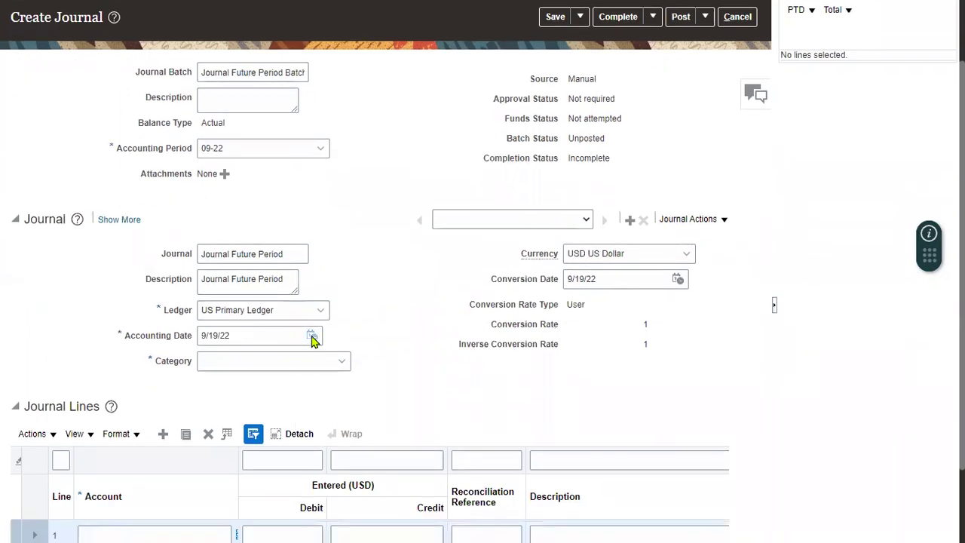
{"action": "left_click", "coordinate": [297, 151]}
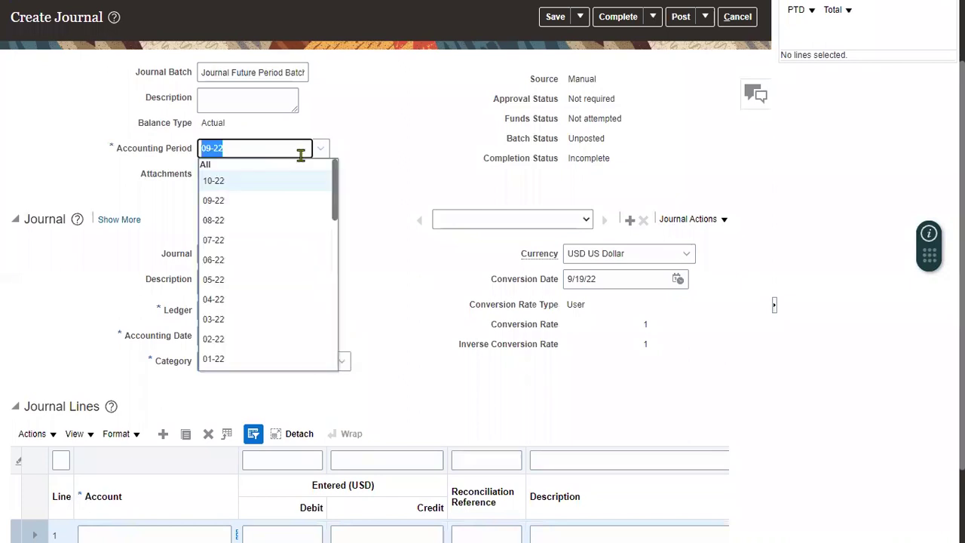
{"action": "left_click", "coordinate": [249, 181]}
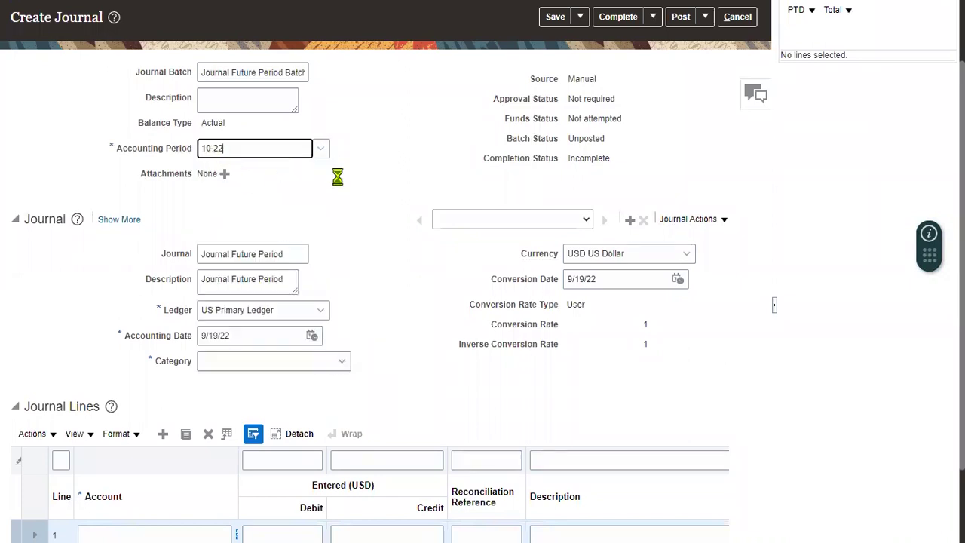
Set the journal's accounting date to 10/5/22 and its category to Adjustment.
{"action": "left_click", "coordinate": [312, 337]}
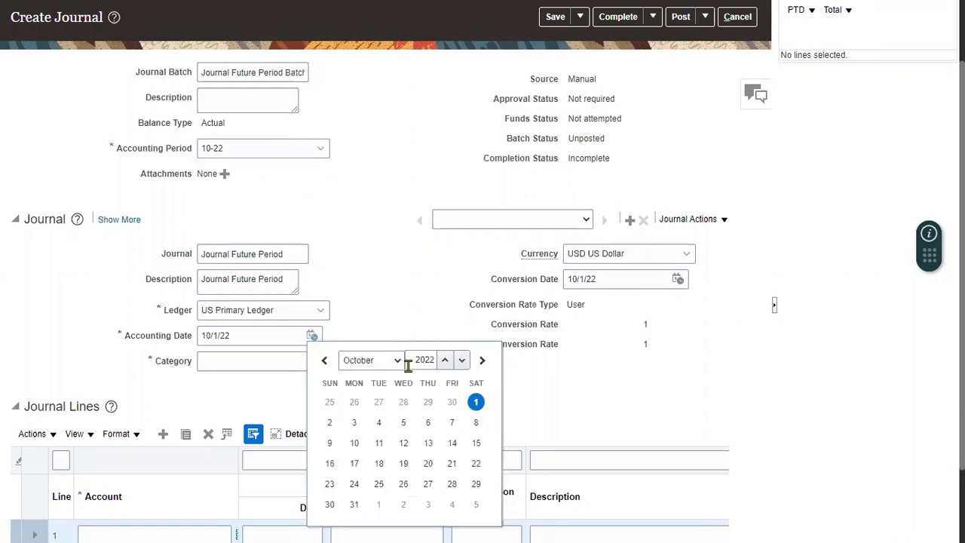
{"action": "left_click", "coordinate": [398, 362]}
{"action": "left_click", "coordinate": [468, 416]}
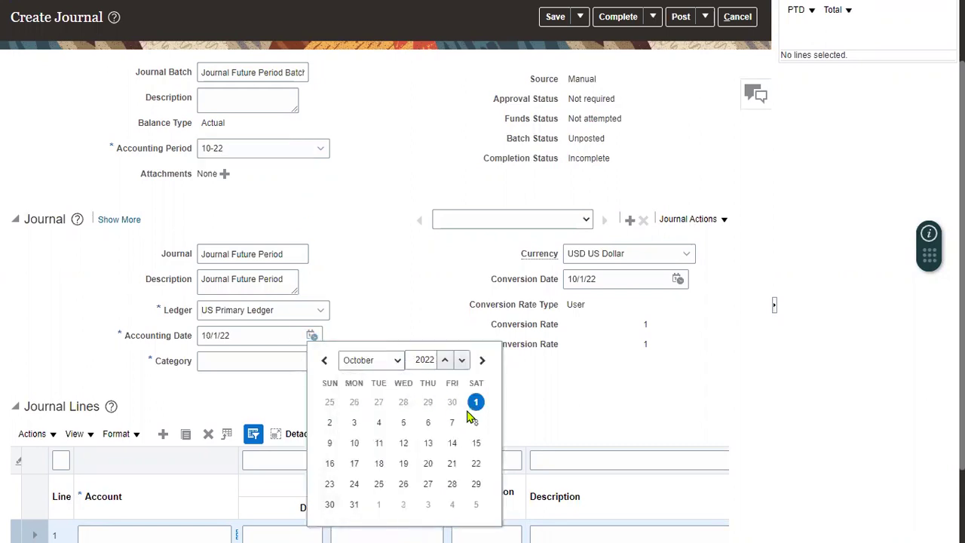
{"action": "left_click", "coordinate": [405, 423]}
{"action": "left_click", "coordinate": [317, 362]}
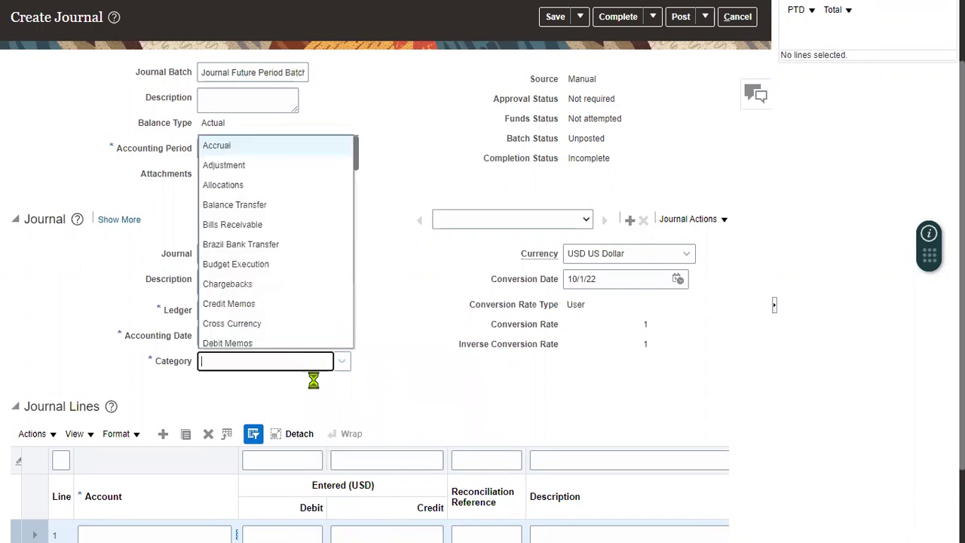
{"action": "left_click", "coordinate": [272, 361]}
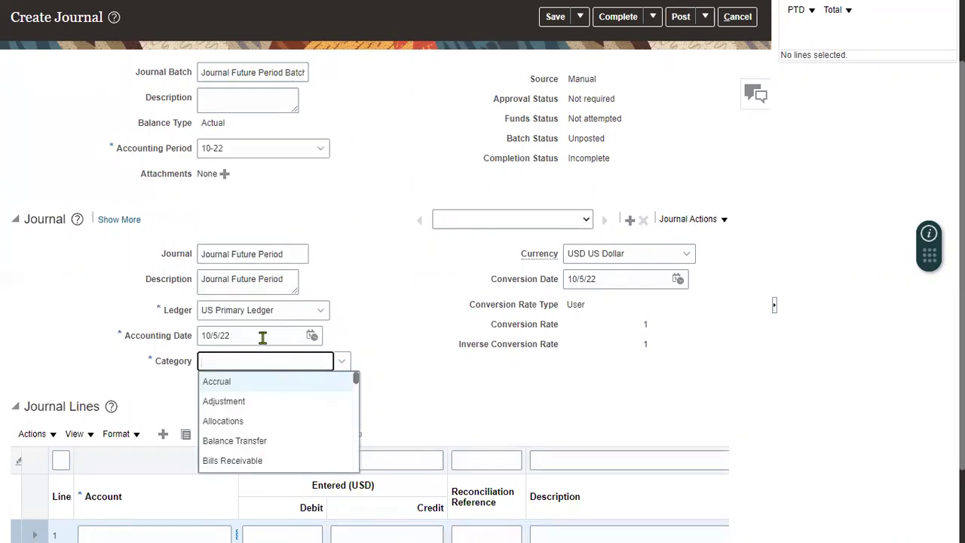
{"action": "left_click", "coordinate": [263, 405]}
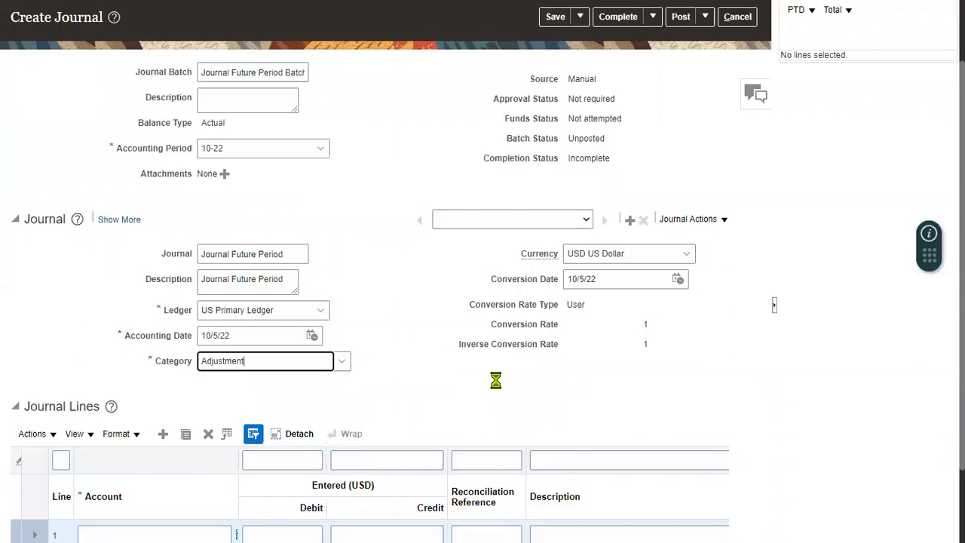
Widen the Account column and search the account values for journal line 1 with a description containing "Fur".
{"action": "scroll", "coordinate": [495, 387], "scroll_direction": "down", "scroll_amount": 2}
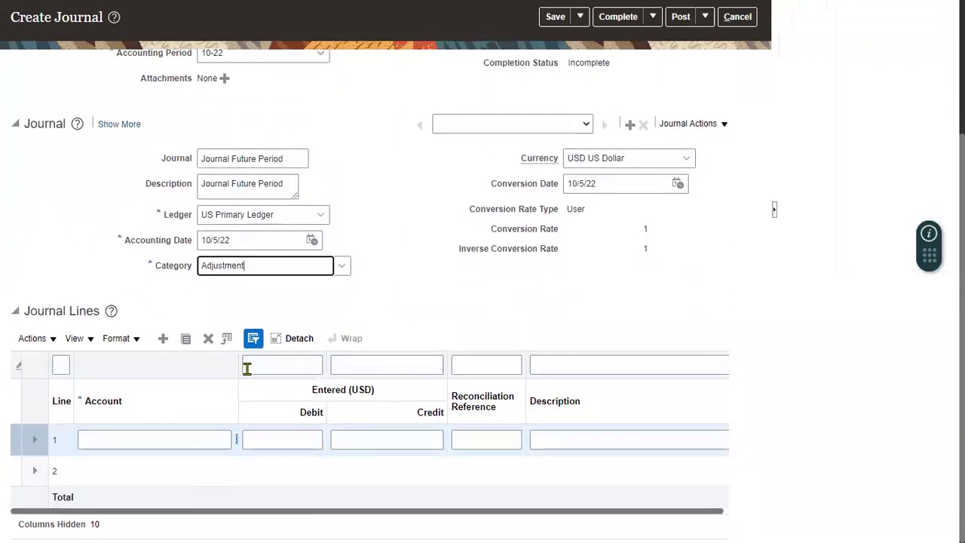
{"action": "left_click_drag", "start_coordinate": [239, 368], "coordinate": [273, 370]}
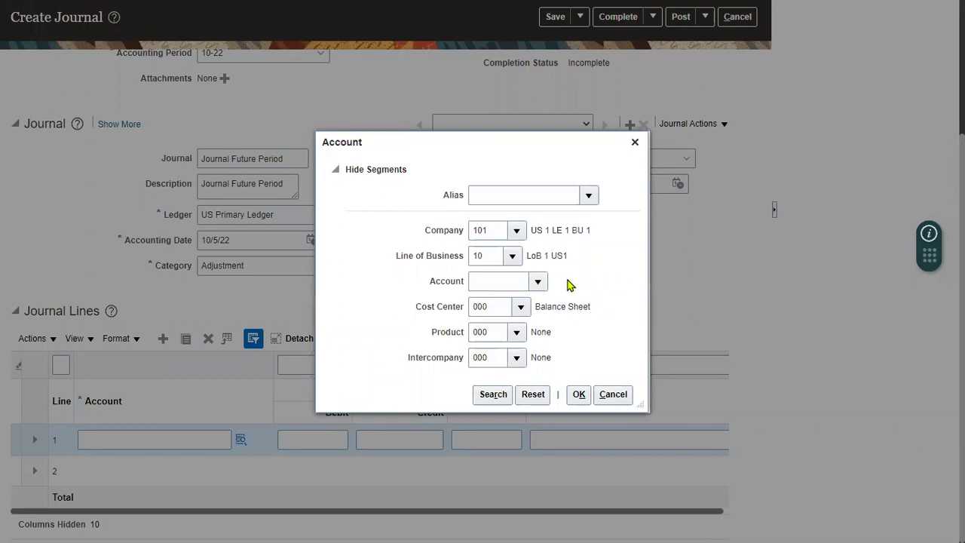
{"action": "left_click", "coordinate": [538, 281]}
{"action": "left_click", "coordinate": [500, 514]}
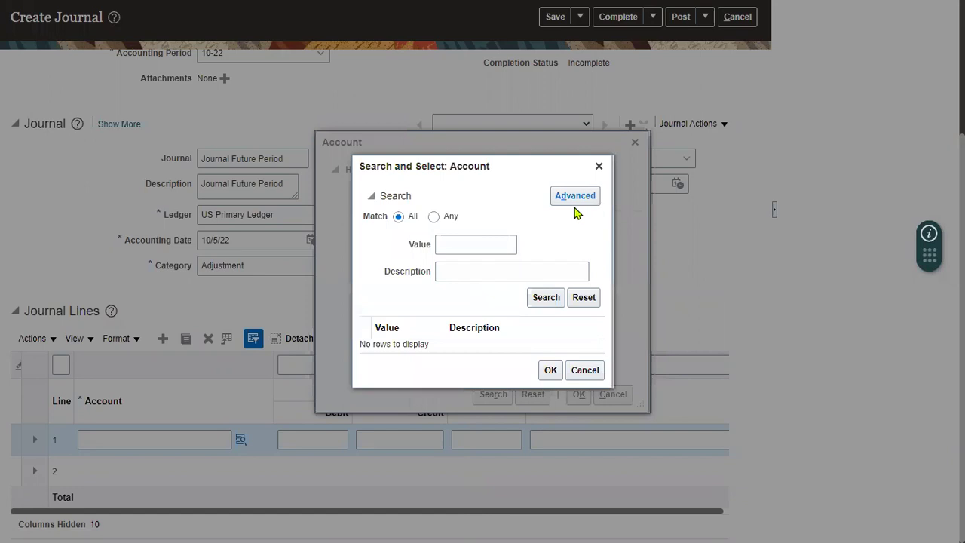
{"action": "left_click", "coordinate": [575, 196]}
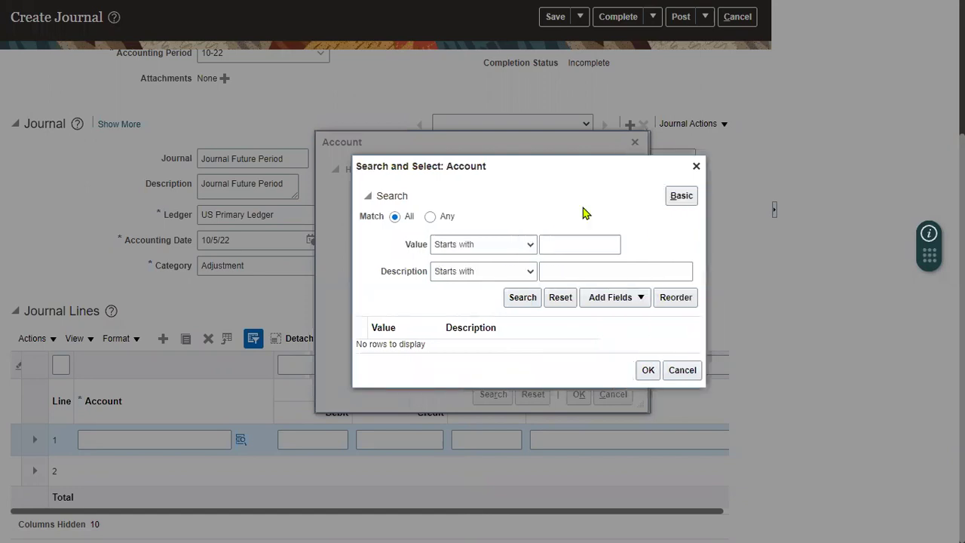
{"action": "left_click", "coordinate": [441, 272]}
{"action": "left_click", "coordinate": [404, 398]}
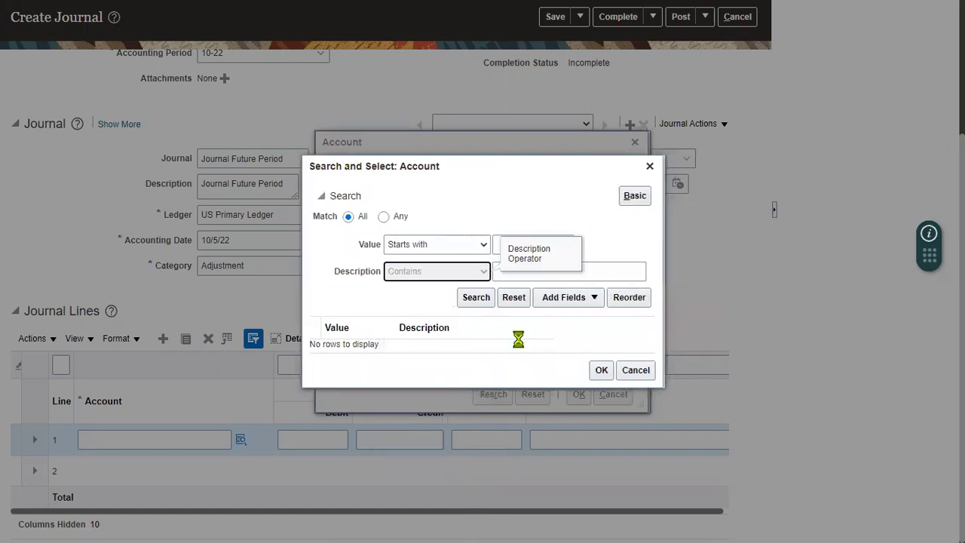
{"action": "left_click", "coordinate": [616, 271]}
{"action": "type", "text": "Fur"}
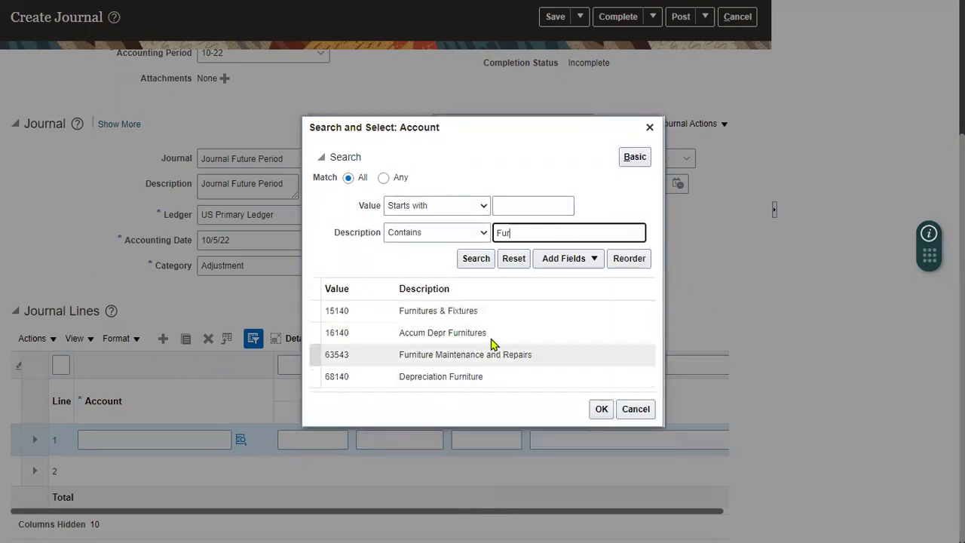
Assign account 15140 Furnitures & Fixtures to journal line 1 and enter a debit of 1,000.00.
{"action": "left_click", "coordinate": [493, 316]}
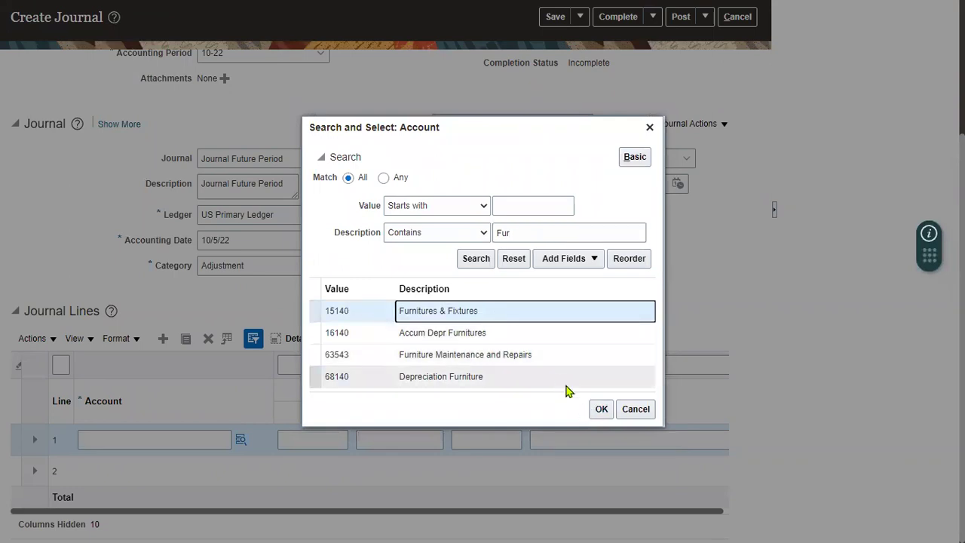
{"action": "left_click", "coordinate": [601, 409]}
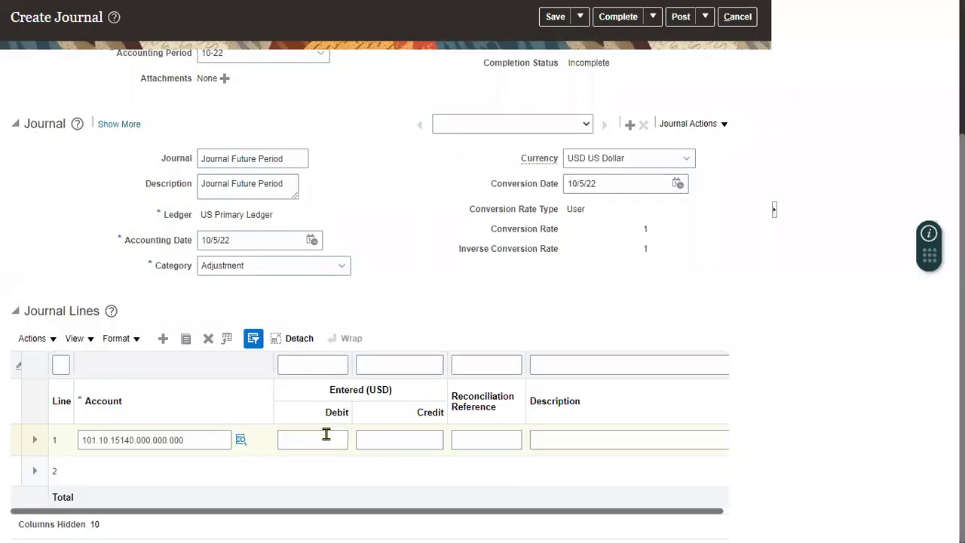
{"action": "left_click", "coordinate": [327, 434]}
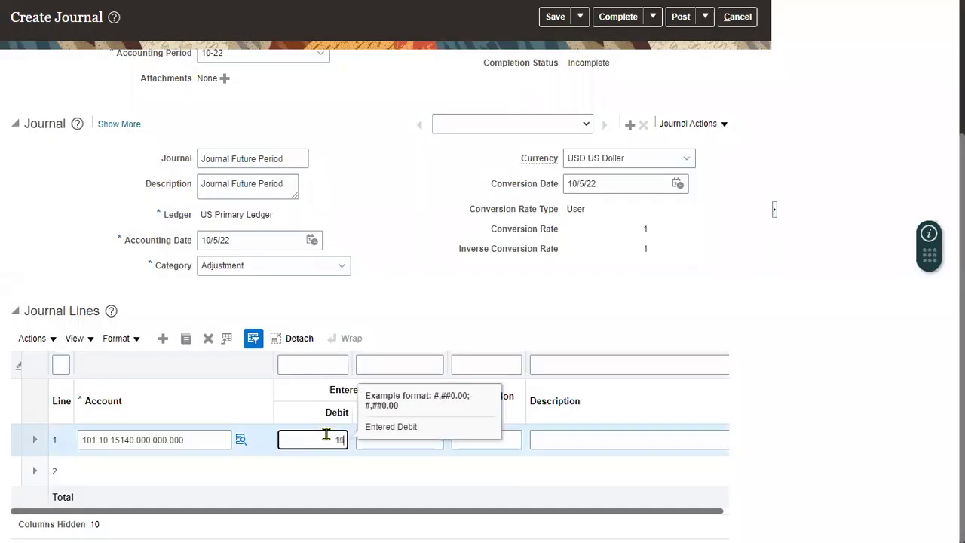
Fill in journal line 2 with account 1000 (CASH) and a credit of 1000, and save the journal.
{"action": "left_click", "coordinate": [188, 461]}
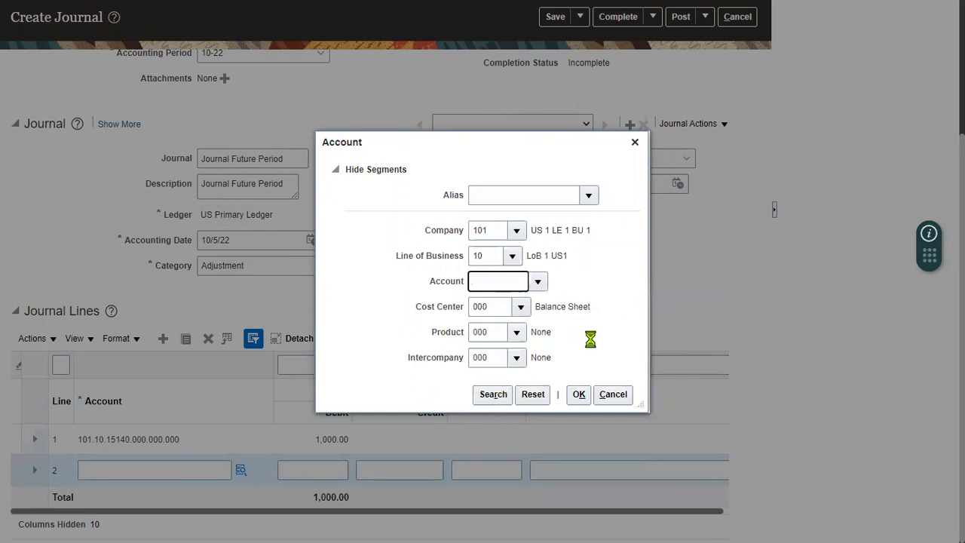
{"action": "type", "text": "1000"}
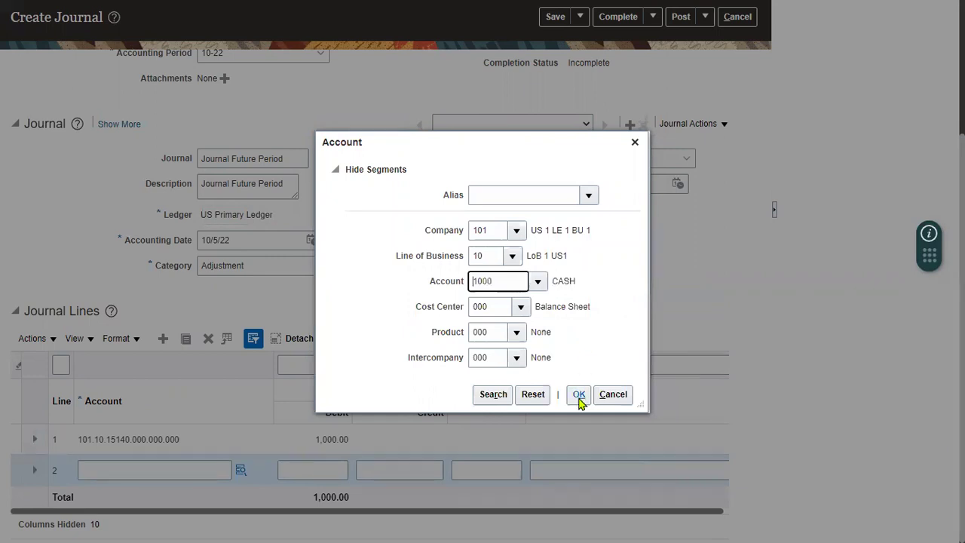
{"action": "left_click", "coordinate": [579, 394]}
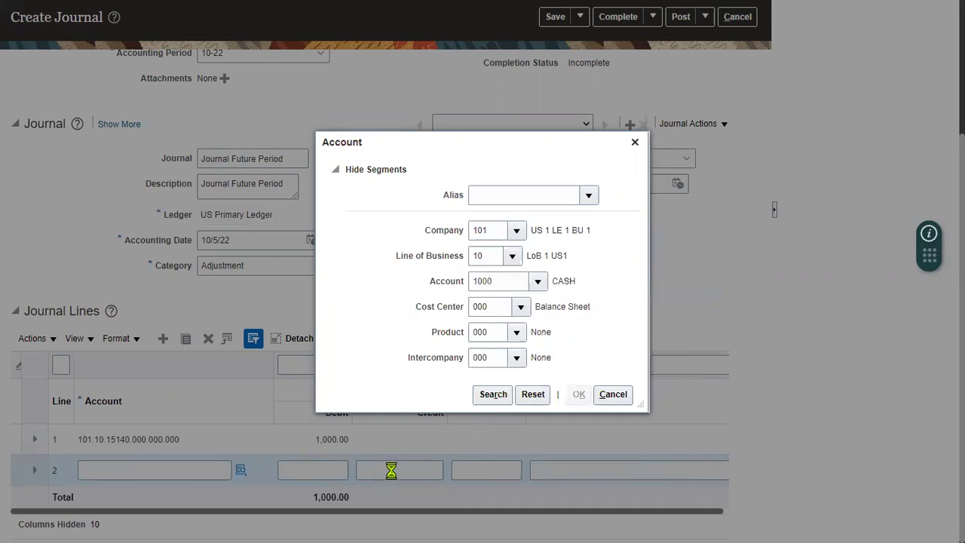
{"action": "left_click", "coordinate": [391, 470]}
{"action": "type", "text": "1"}
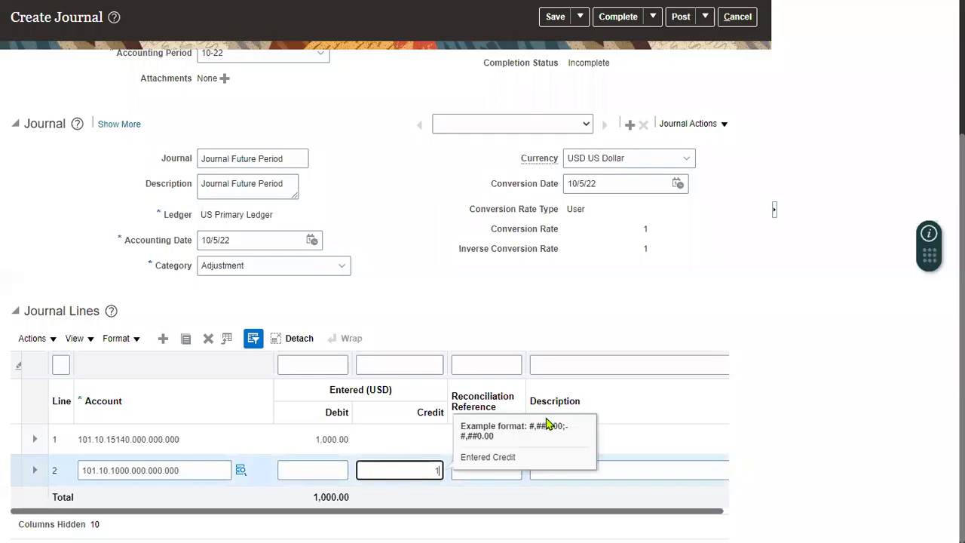
{"action": "type", "text": "000"}
{"action": "left_click", "coordinate": [547, 323]}
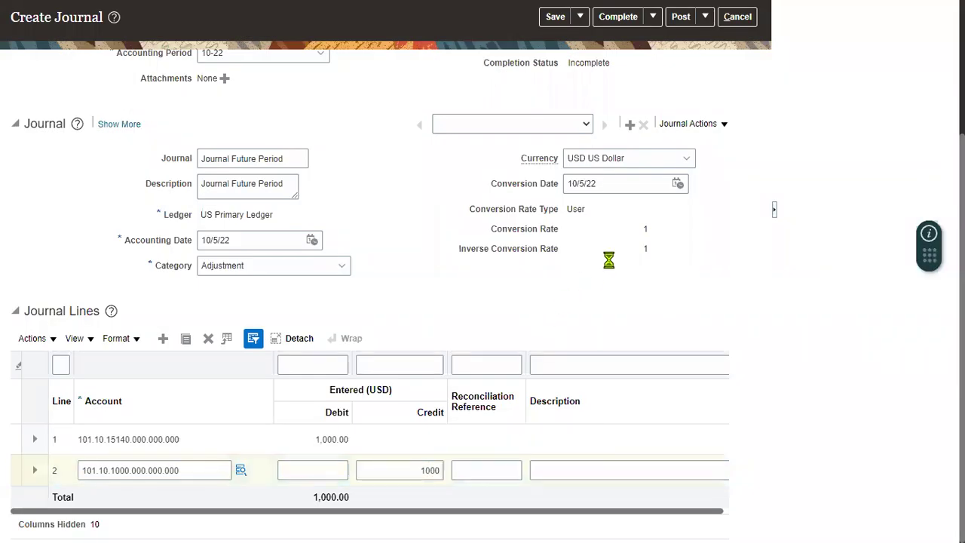
{"action": "left_click", "coordinate": [551, 76]}
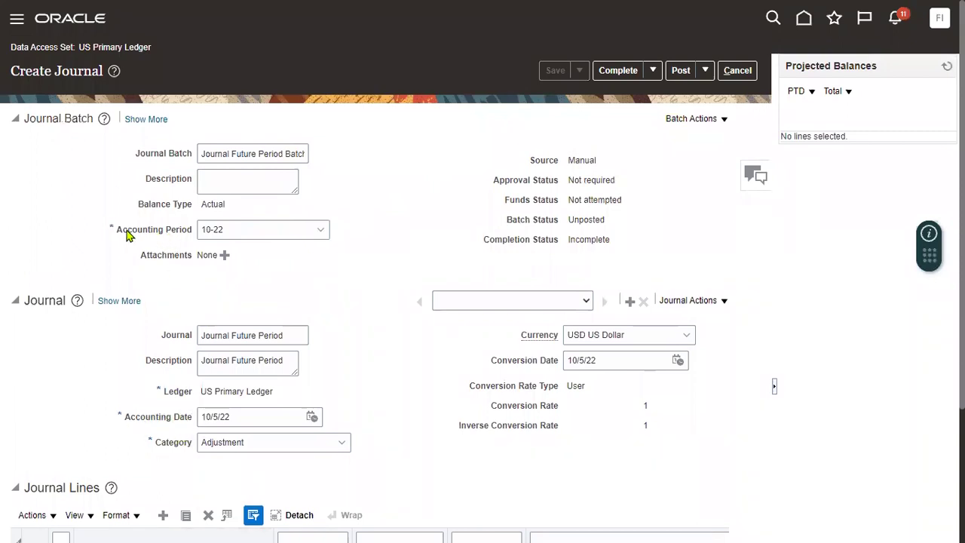
Post the Journal Future Period Batch, acknowledge the submission confirmation and close the journal page.
{"action": "left_click_drag", "start_coordinate": [119, 239], "coordinate": [194, 247]}
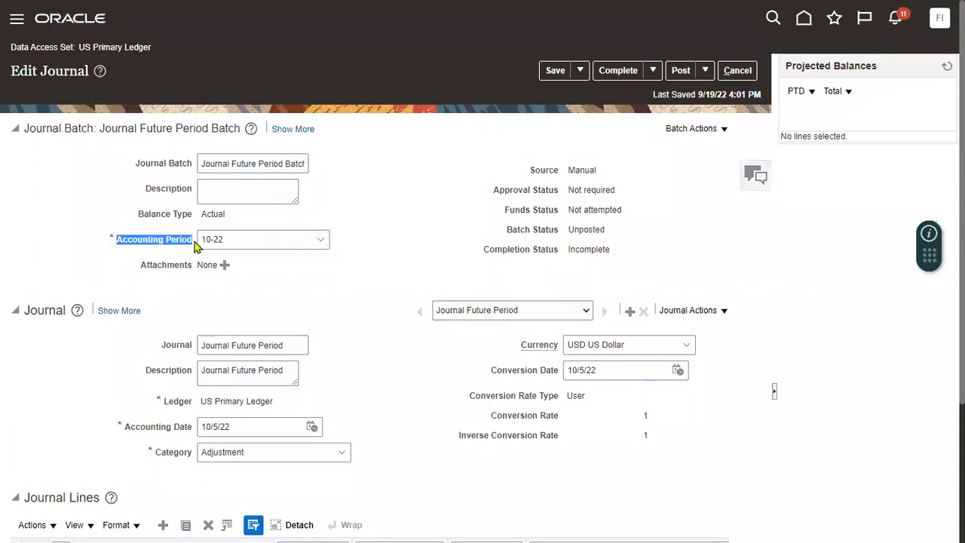
{"action": "left_click", "coordinate": [397, 215]}
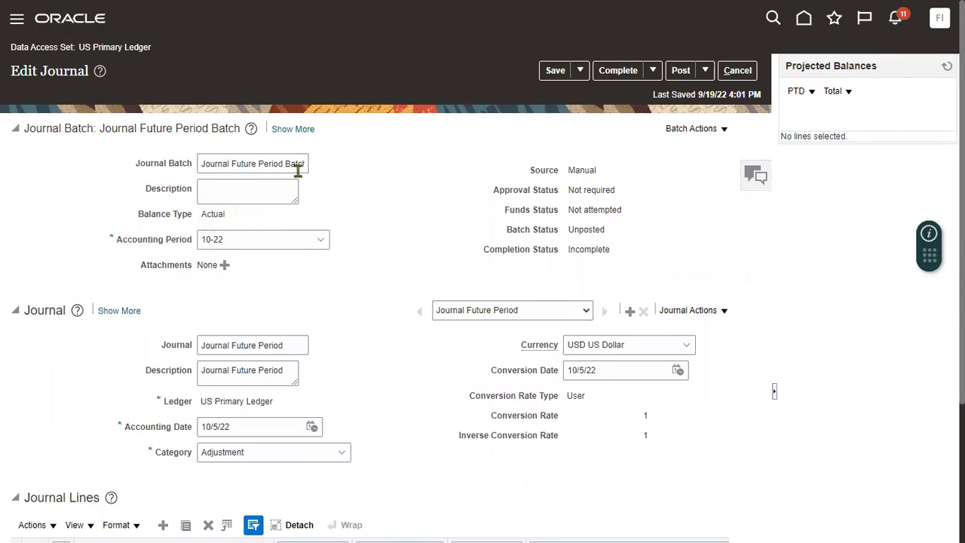
{"action": "left_click", "coordinate": [679, 70]}
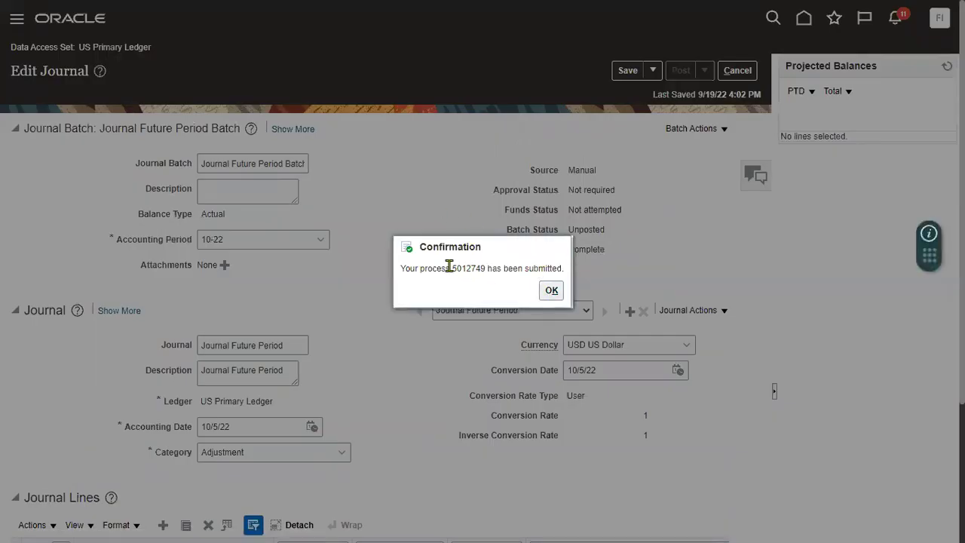
{"action": "left_click_drag", "start_coordinate": [453, 269], "coordinate": [489, 269]}
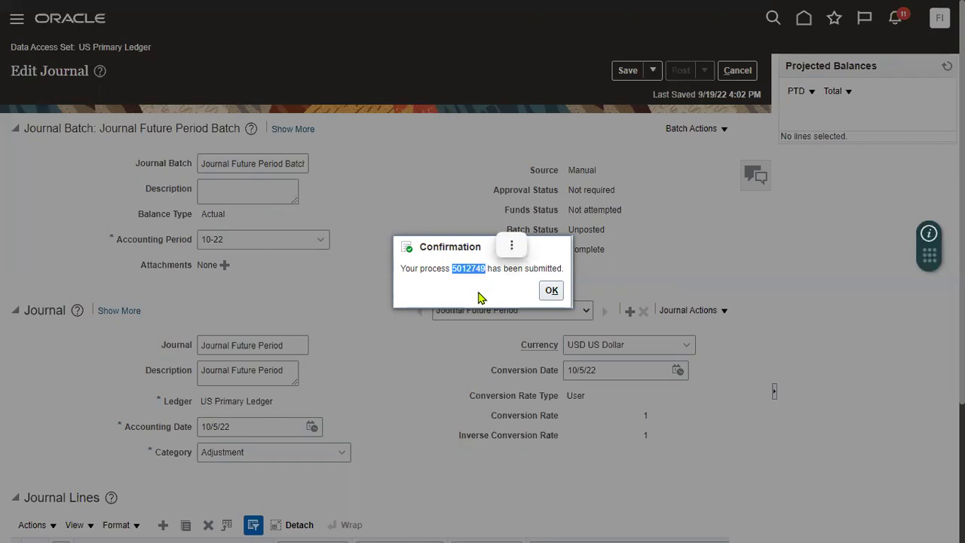
{"action": "left_click", "coordinate": [551, 290]}
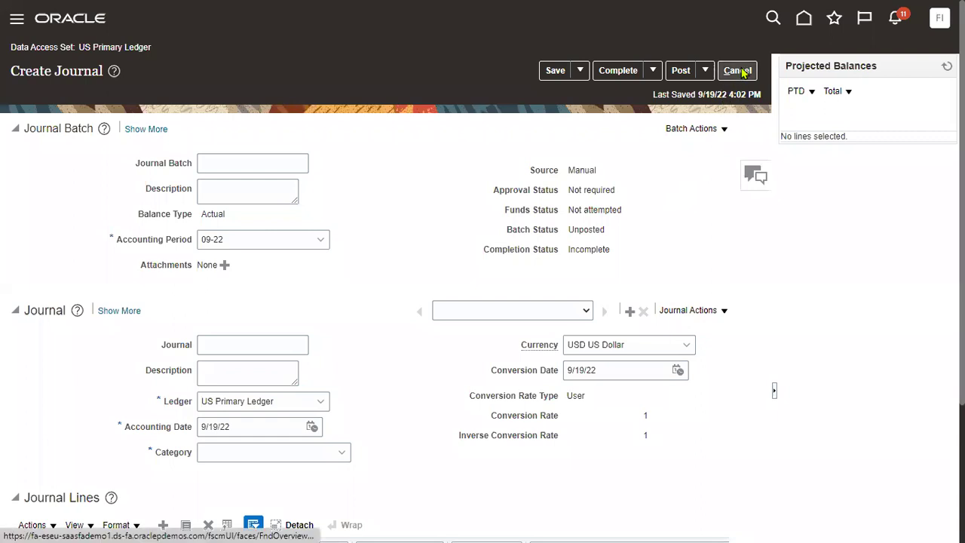
{"action": "left_click", "coordinate": [738, 70]}
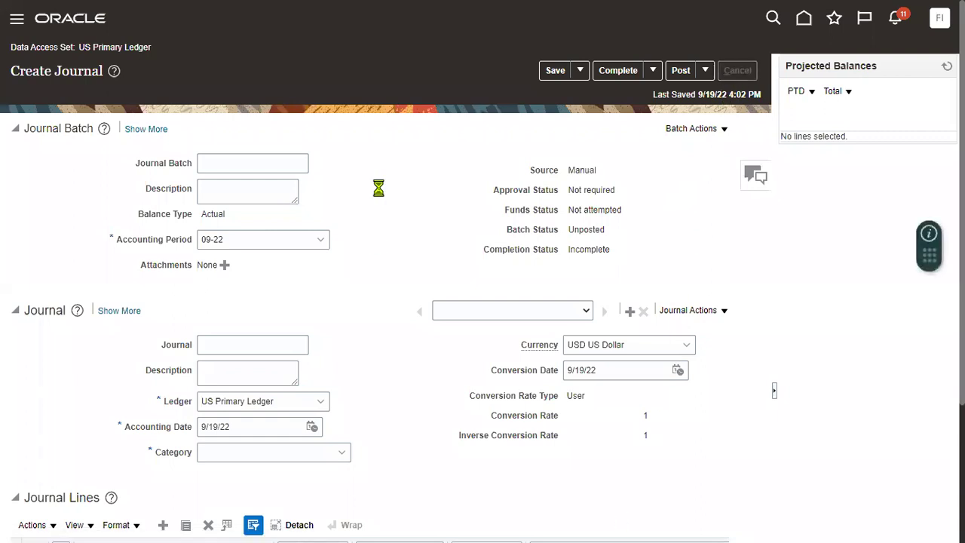
Open the Scheduled Processes overview and check the status of the Post Journals process.
{"action": "left_click", "coordinate": [17, 18]}
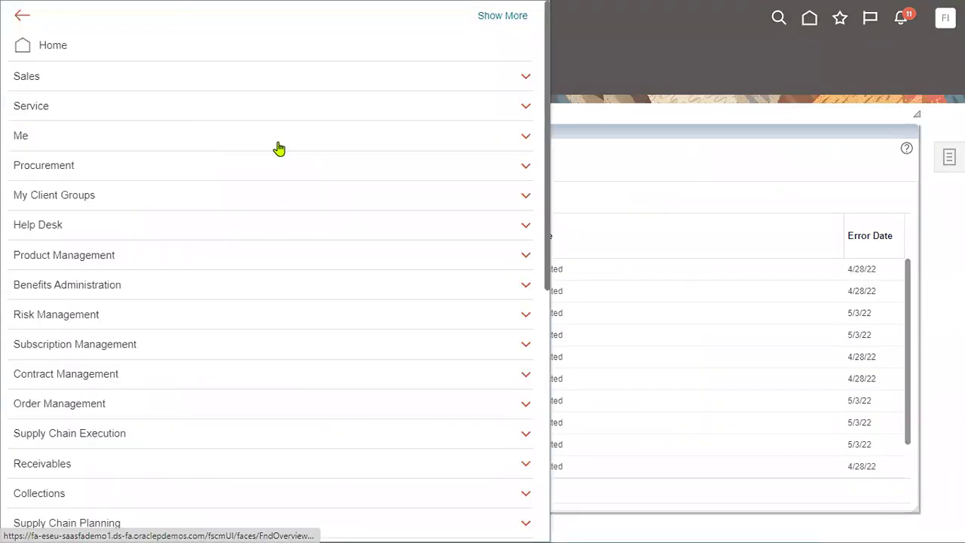
{"action": "scroll", "coordinate": [161, 467], "scroll_direction": "down", "scroll_amount": 5}
{"action": "left_click", "coordinate": [90, 499]}
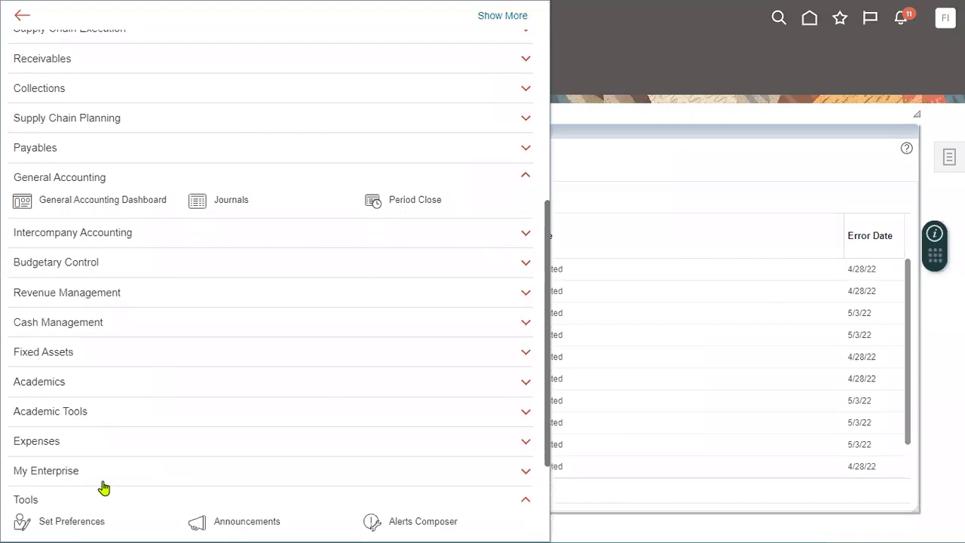
{"action": "left_click", "coordinate": [124, 395]}
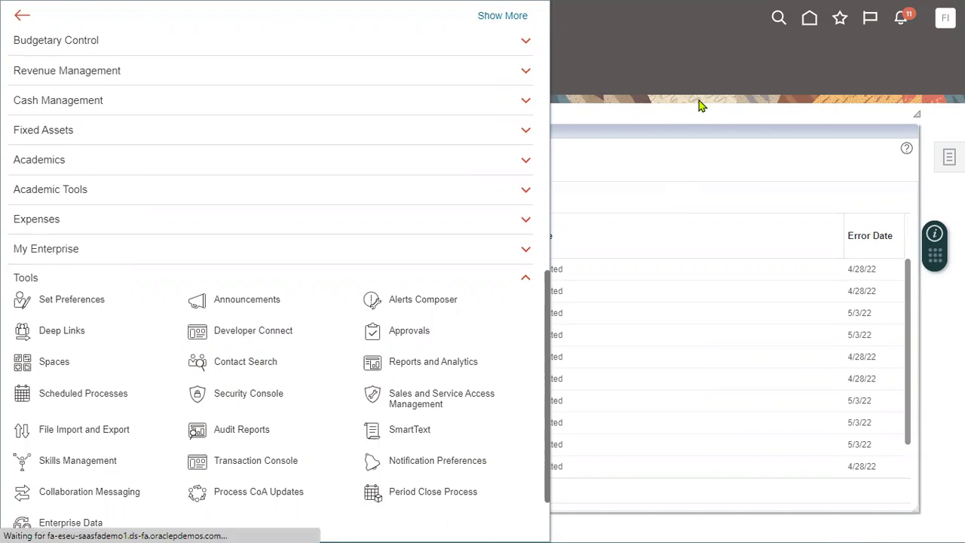
{"action": "left_click", "coordinate": [191, 230]}
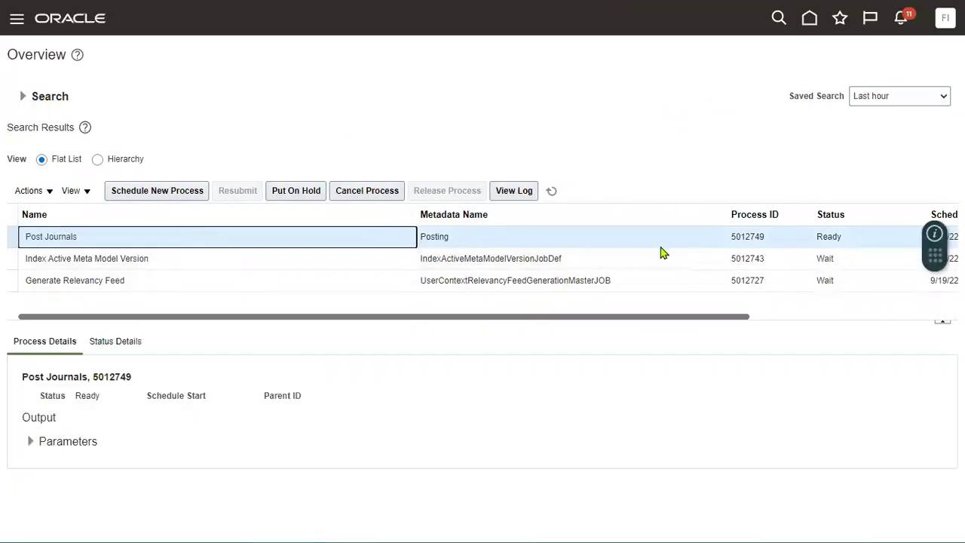
{"action": "left_click", "coordinate": [833, 236]}
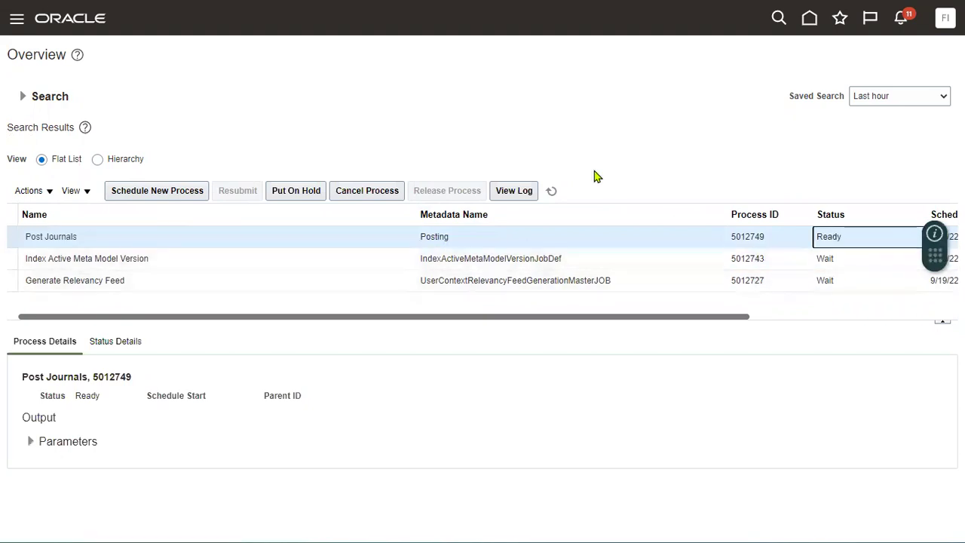
Refresh the process list and move the Status column directly after the Name column.
{"action": "left_click", "coordinate": [551, 191]}
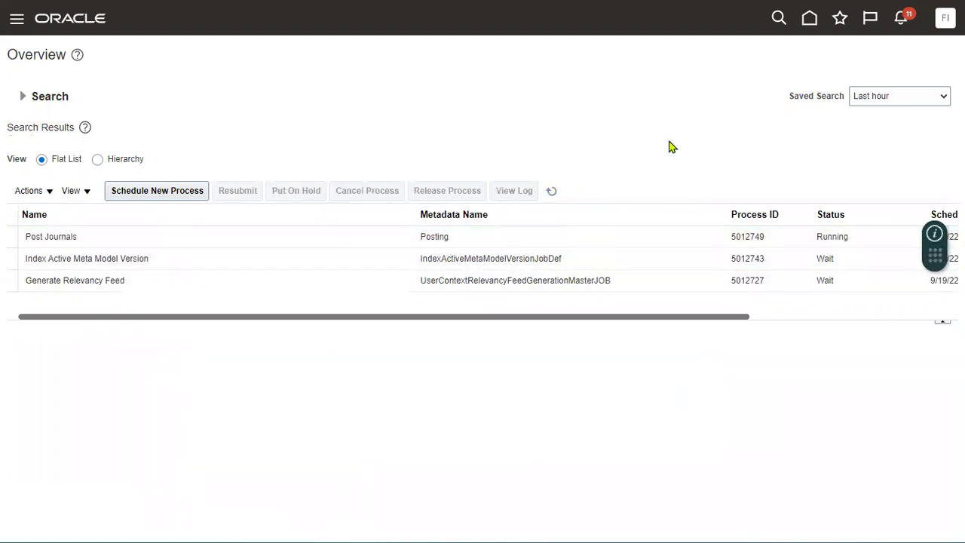
{"action": "left_click", "coordinate": [577, 239]}
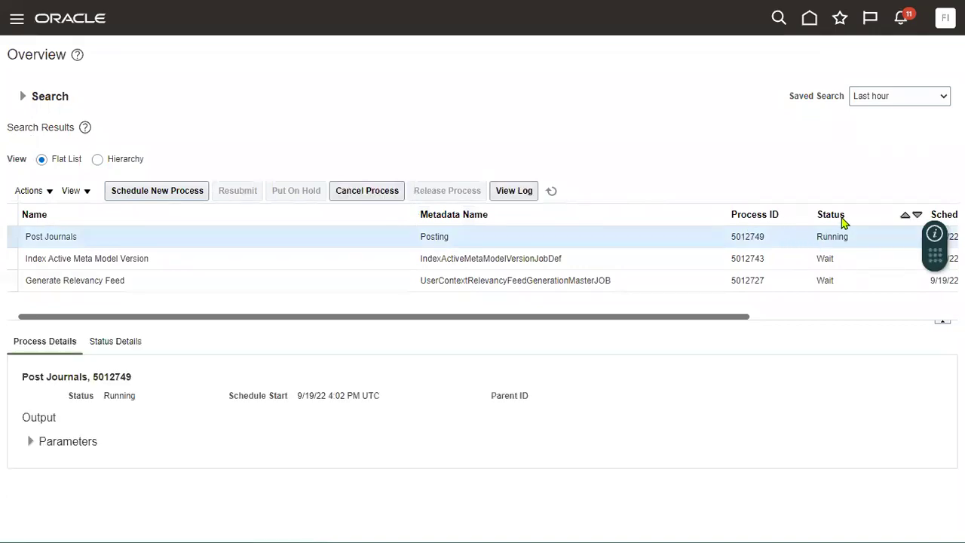
{"action": "left_click_drag", "start_coordinate": [844, 218], "coordinate": [351, 218]}
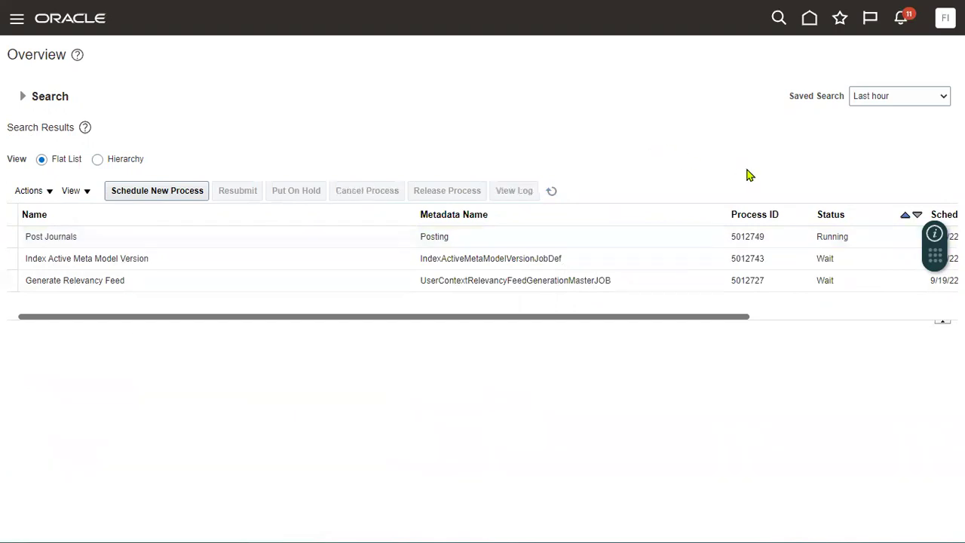
{"action": "left_click_drag", "start_coordinate": [851, 219], "coordinate": [497, 218]}
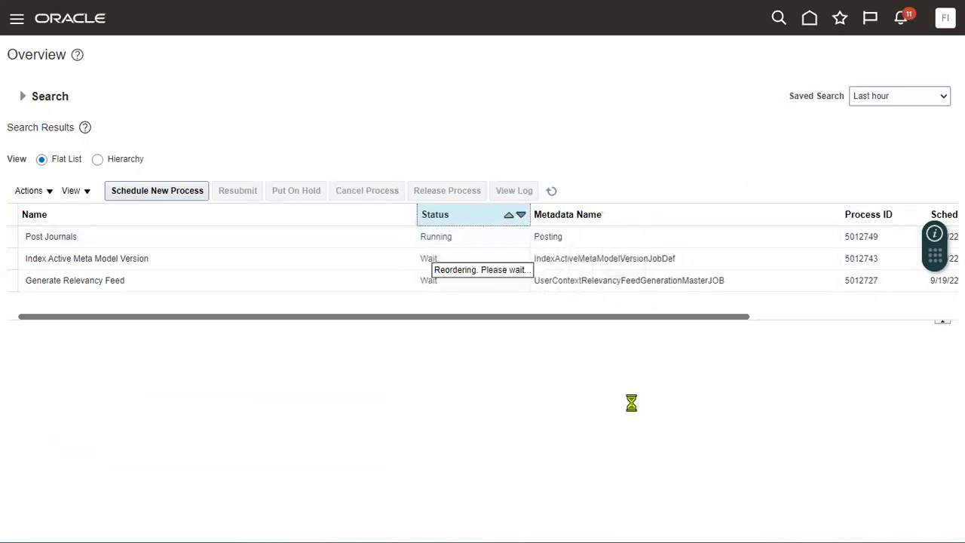
Refresh the process list repeatedly to track the status of the Post Journals process.
{"action": "left_click", "coordinate": [551, 190]}
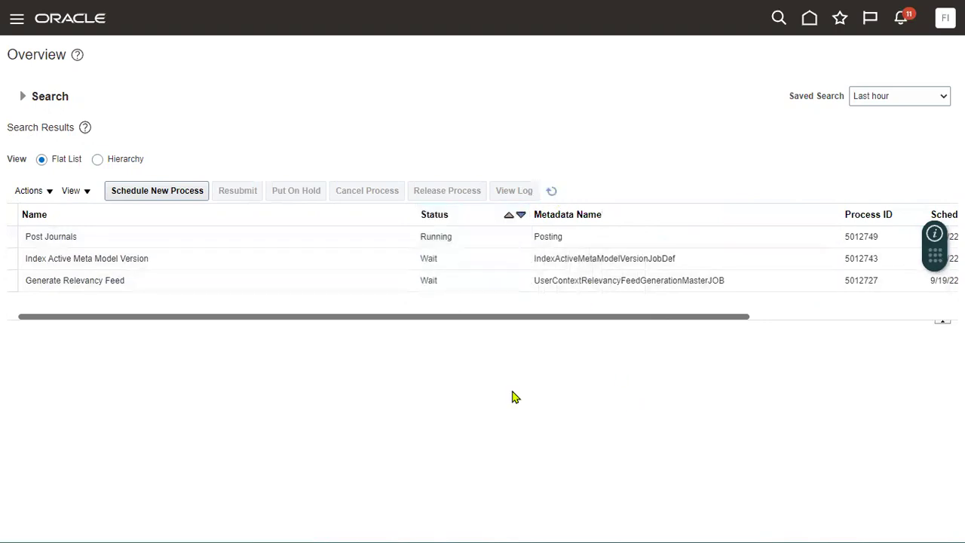
{"action": "left_click", "coordinate": [551, 190]}
{"action": "left_click", "coordinate": [551, 191]}
{"action": "left_click", "coordinate": [551, 191]}
{"action": "left_click", "coordinate": [551, 191]}
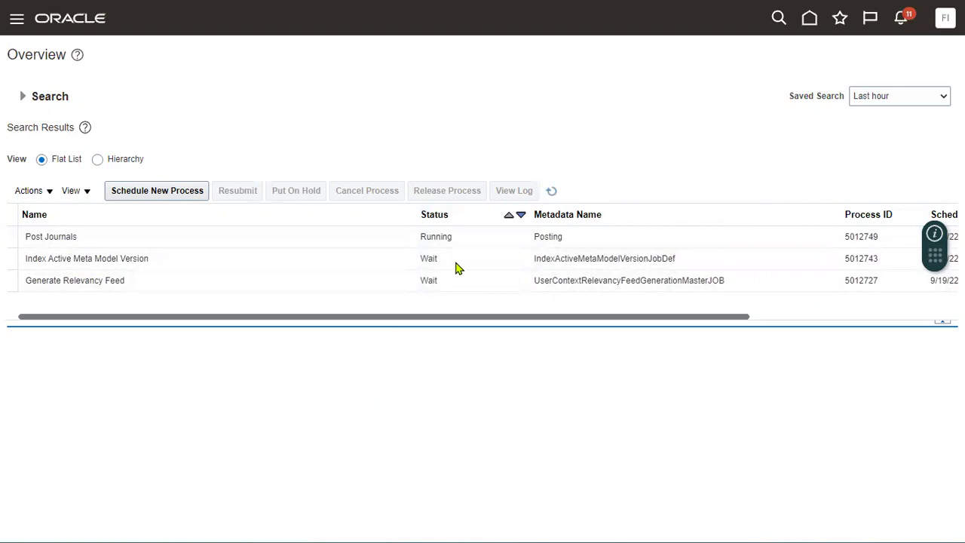
{"action": "double_click", "coordinate": [853, 236]}
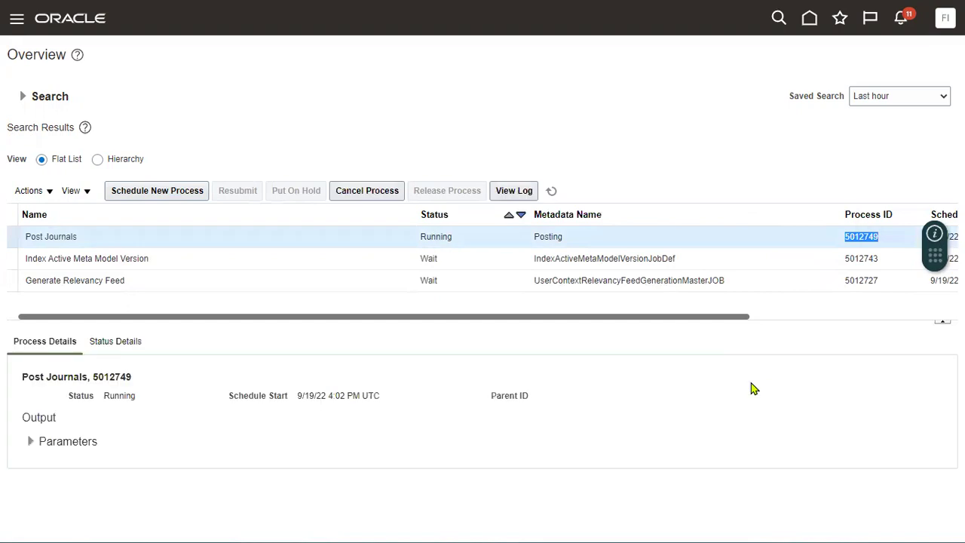
{"action": "left_click", "coordinate": [550, 190]}
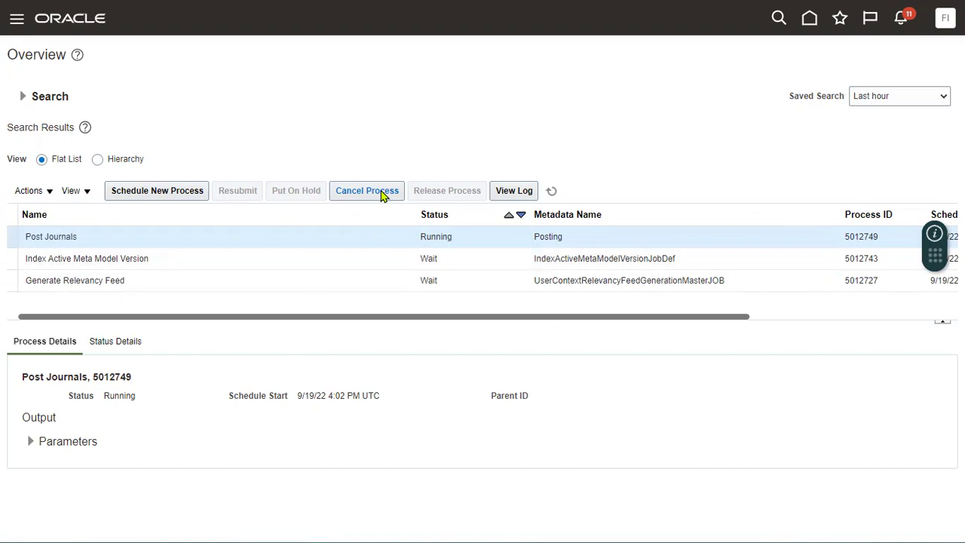
{"action": "left_click", "coordinate": [551, 191]}
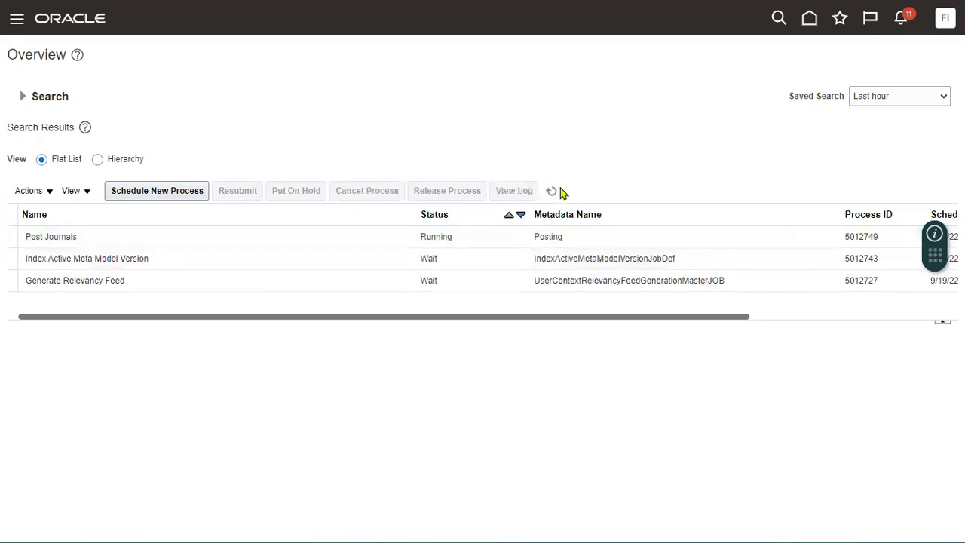
Leave full-screen view and examine the Post Journals process details, including its additional log and output attachments.
{"action": "left_click", "coordinate": [454, 238]}
{"action": "key", "text": "F11"}
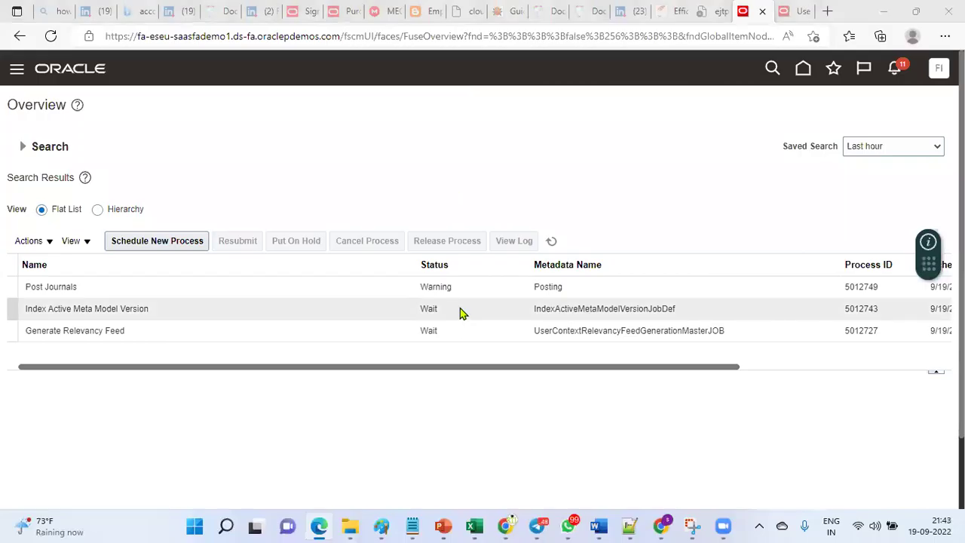
{"action": "left_click", "coordinate": [252, 286]}
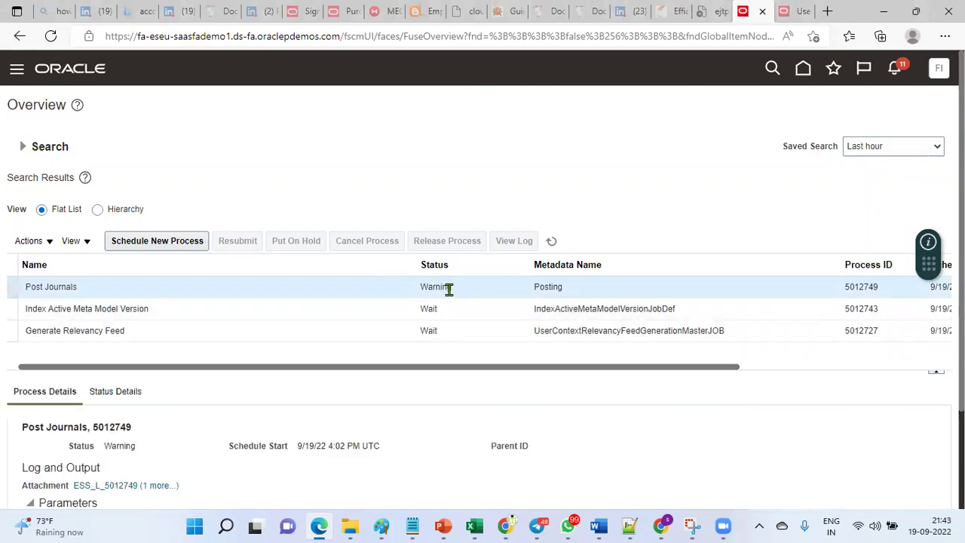
{"action": "scroll", "coordinate": [242, 429], "scroll_direction": "down", "scroll_amount": 2}
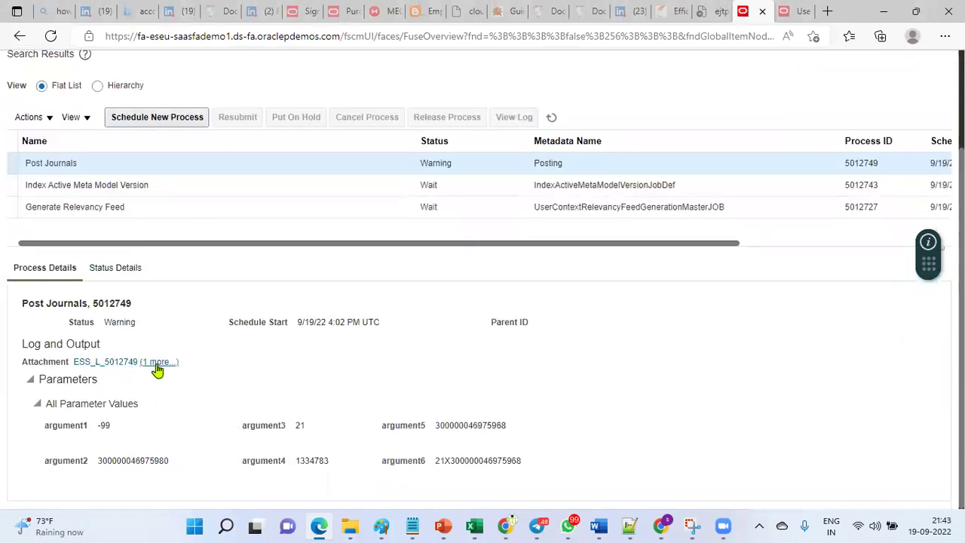
{"action": "left_click", "coordinate": [158, 364]}
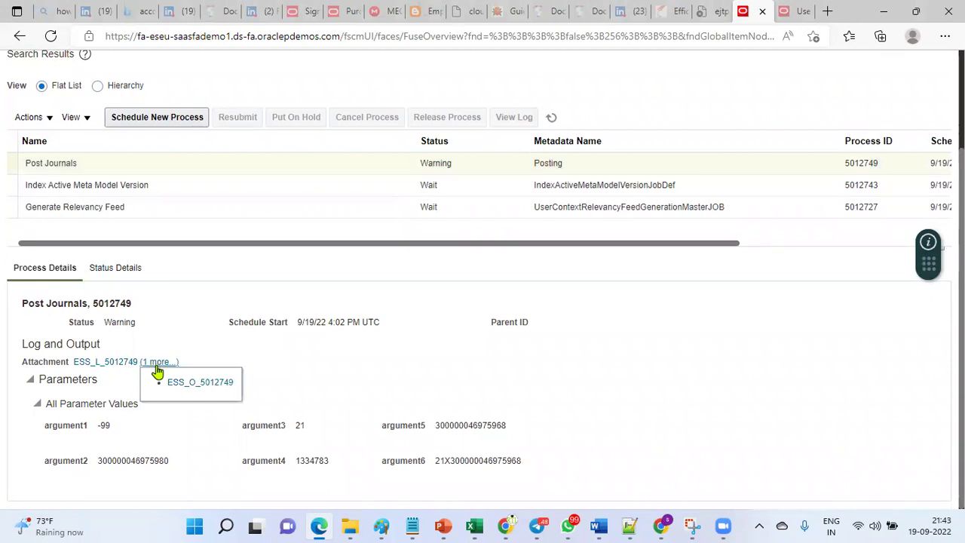
Go to the Journals work area and open the Manage Journals page.
{"action": "scroll", "coordinate": [271, 312], "scroll_direction": "up", "scroll_amount": 2}
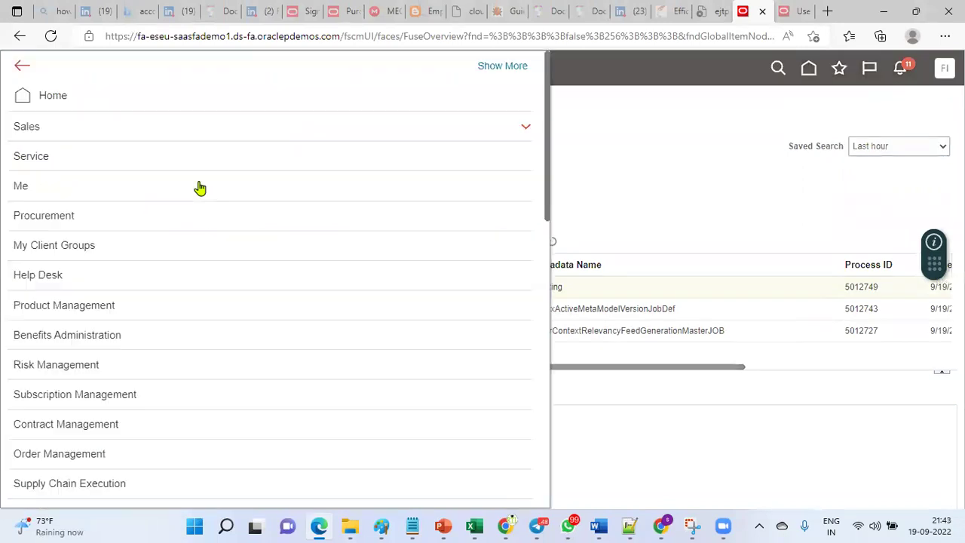
{"action": "scroll", "coordinate": [198, 226], "scroll_direction": "down", "scroll_amount": 5}
{"action": "left_click", "coordinate": [216, 248]}
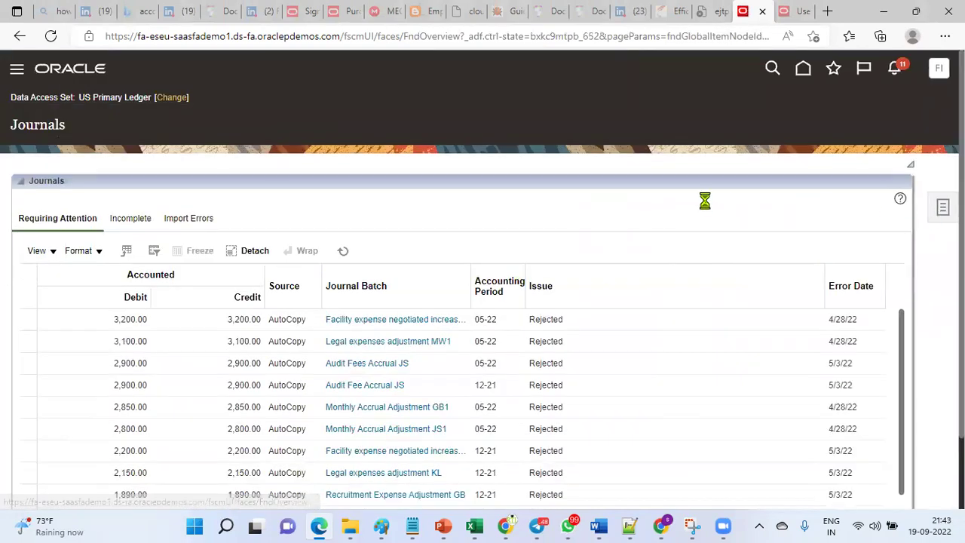
{"action": "left_click", "coordinate": [942, 206]}
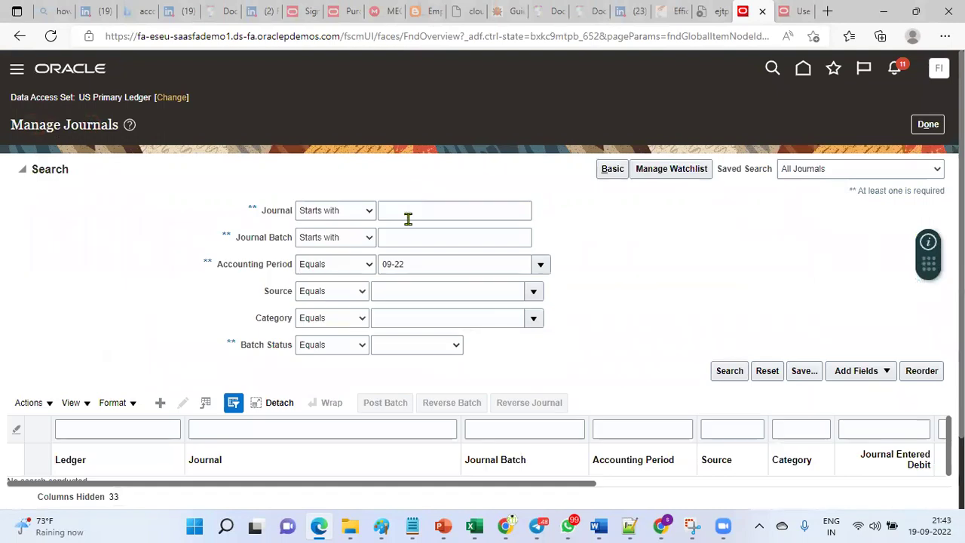
Search for the journal batch "Journal Future Period Batch" with the accounting period left blank and check its batch status.
{"action": "left_click", "coordinate": [407, 230]}
{"action": "right_click", "coordinate": [408, 230]}
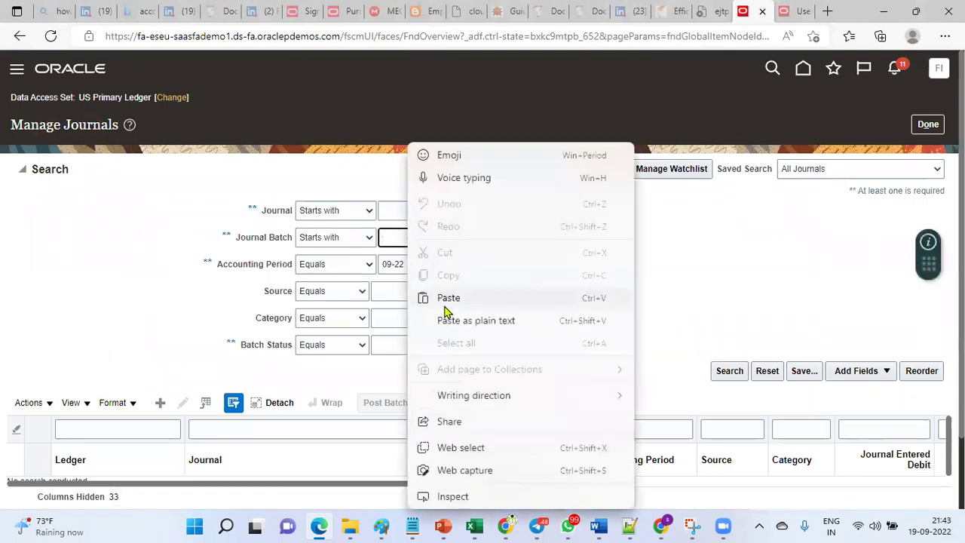
{"action": "left_click", "coordinate": [446, 298]}
{"action": "key", "text": "Tab"}
{"action": "key", "text": "BackSpace"}
{"action": "left_click", "coordinate": [729, 370]}
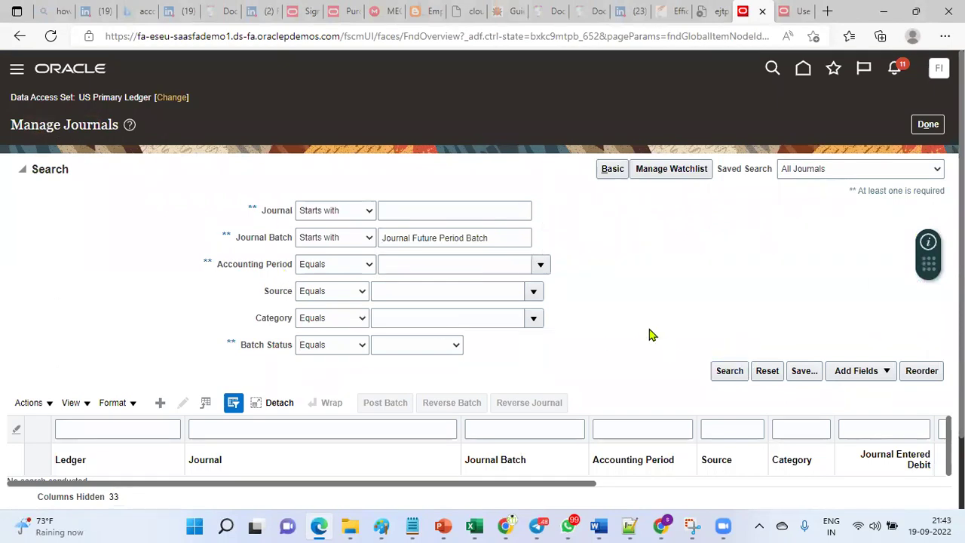
{"action": "left_click_drag", "start_coordinate": [575, 311], "coordinate": [764, 308]}
{"action": "double_click", "coordinate": [730, 291]}
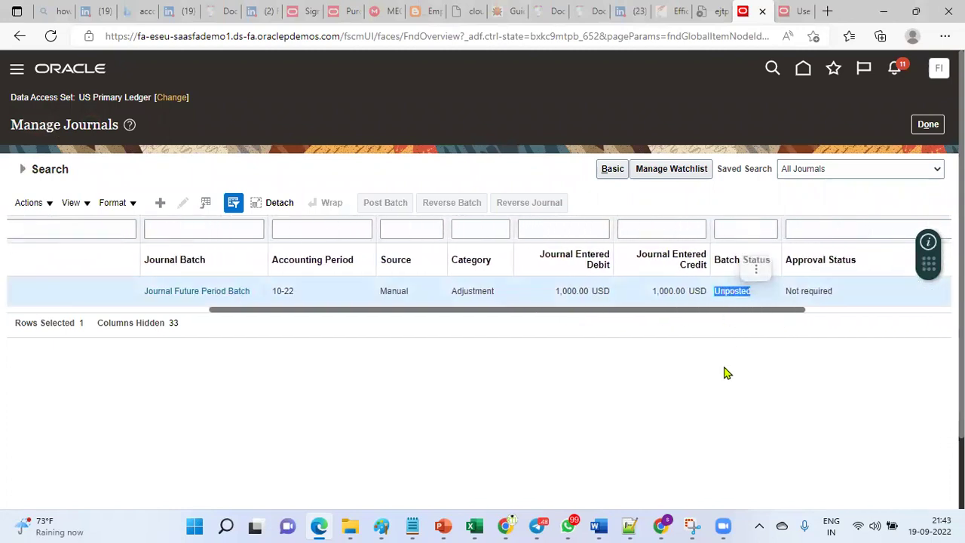
Leave Manage Journals and open the 10-22 accounting period in the General Ledger period statuses of US Primary Ledger.
{"action": "left_click", "coordinate": [927, 125]}
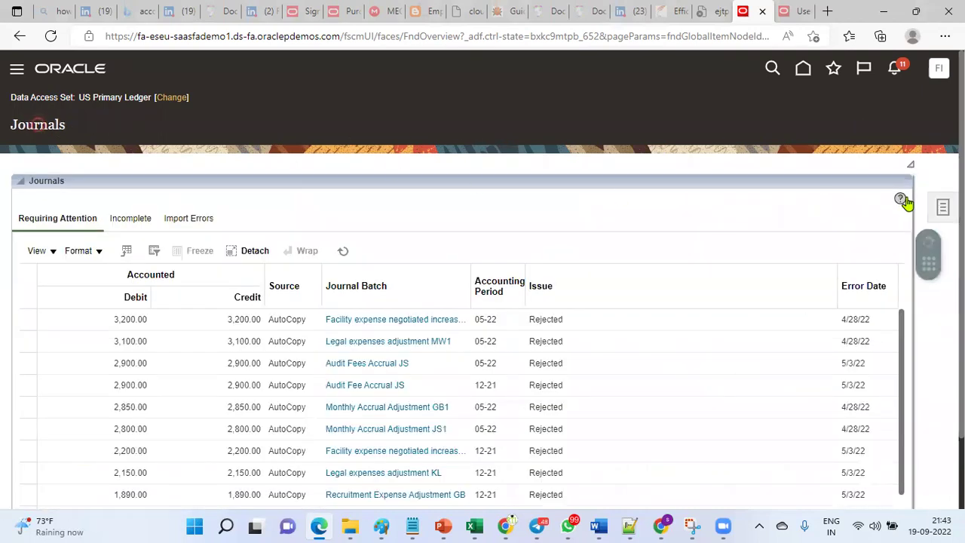
{"action": "left_click", "coordinate": [16, 69]}
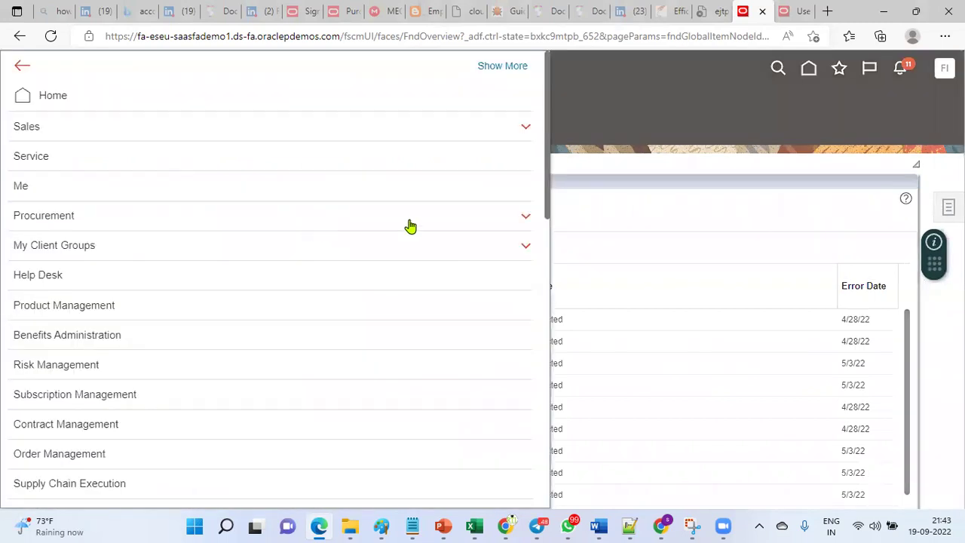
{"action": "scroll", "coordinate": [410, 227], "scroll_direction": "down", "scroll_amount": 10}
{"action": "left_click", "coordinate": [413, 226]}
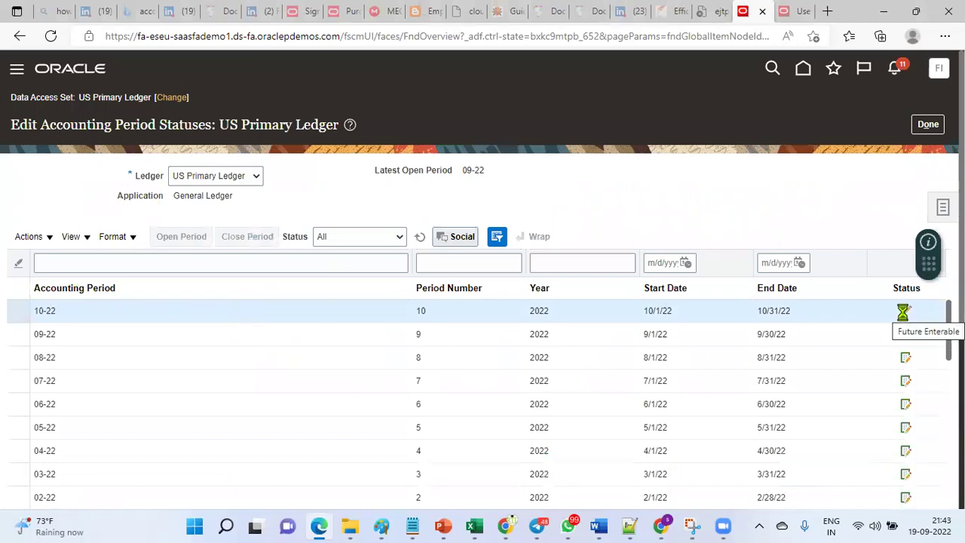
{"action": "left_click", "coordinate": [179, 239]}
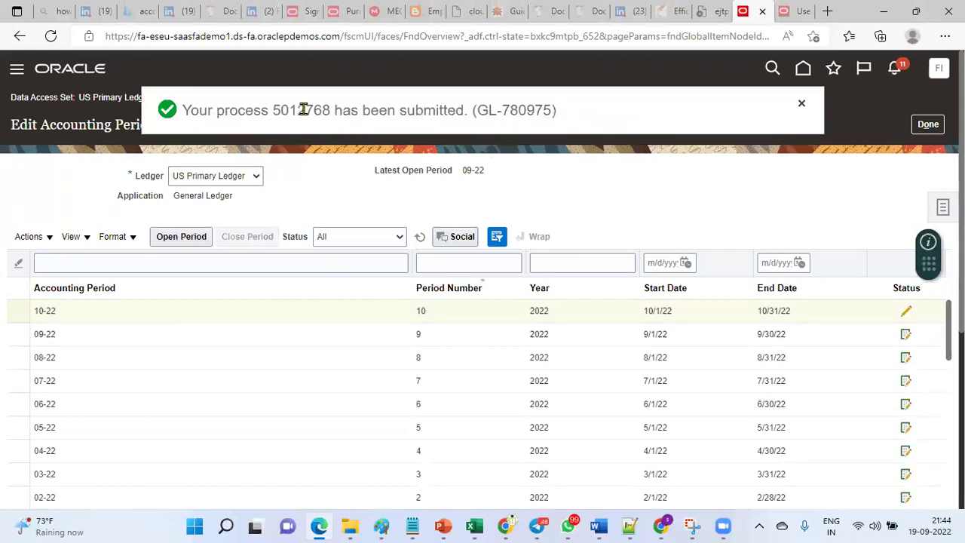
{"action": "left_click_drag", "start_coordinate": [278, 109], "coordinate": [332, 110]}
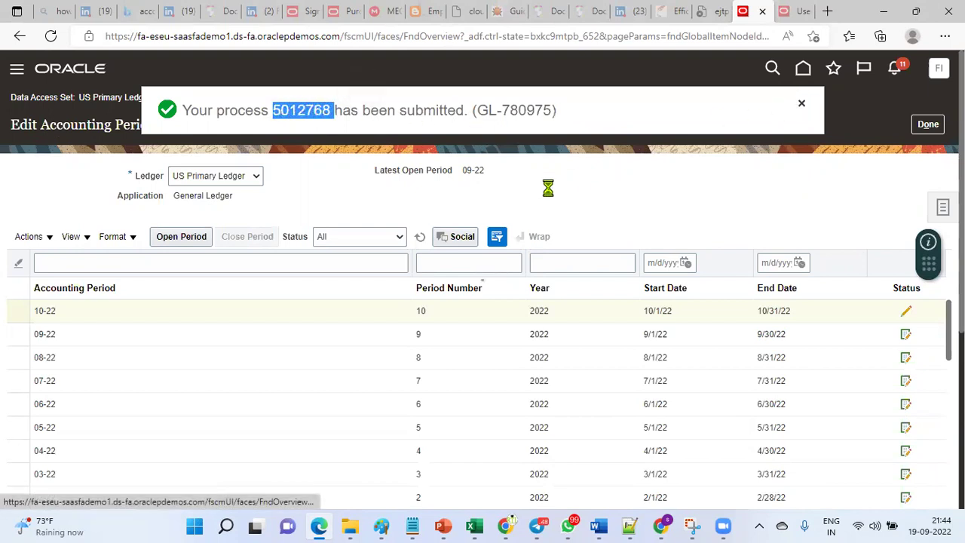
Close the submission confirmation, refresh the accounting period statuses of US Primary Ledger, and check the status of period 10-22.
{"action": "left_click", "coordinate": [525, 224]}
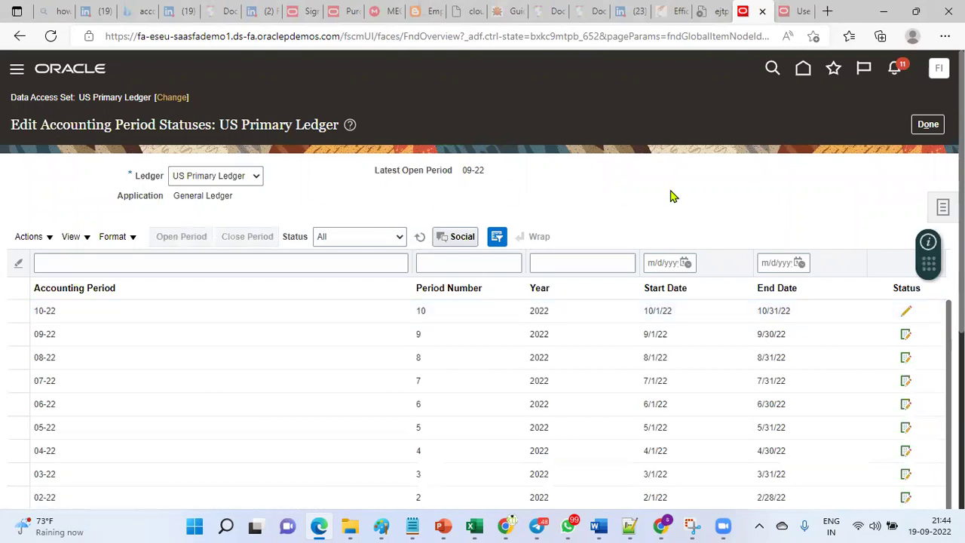
{"action": "left_click", "coordinate": [420, 237]}
{"action": "left_click", "coordinate": [422, 238]}
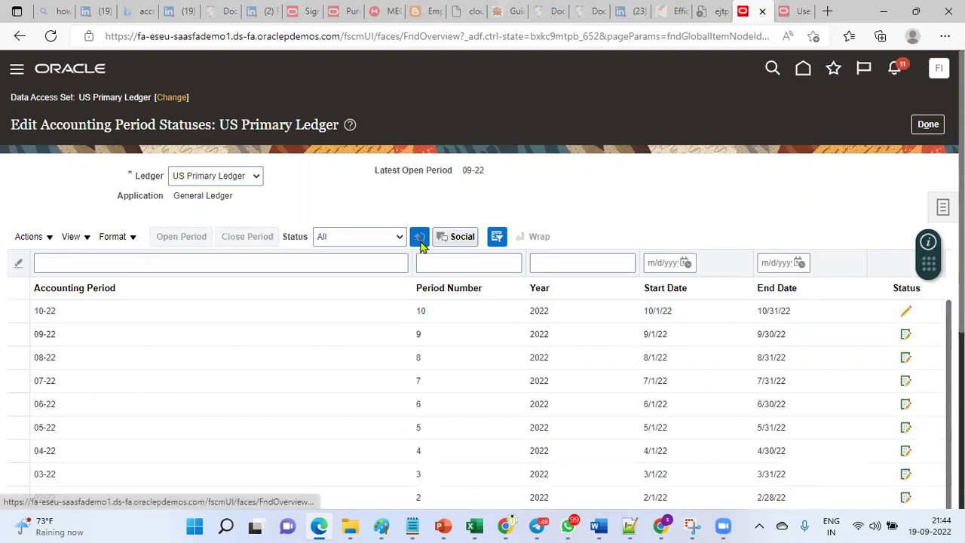
{"action": "left_click", "coordinate": [906, 312]}
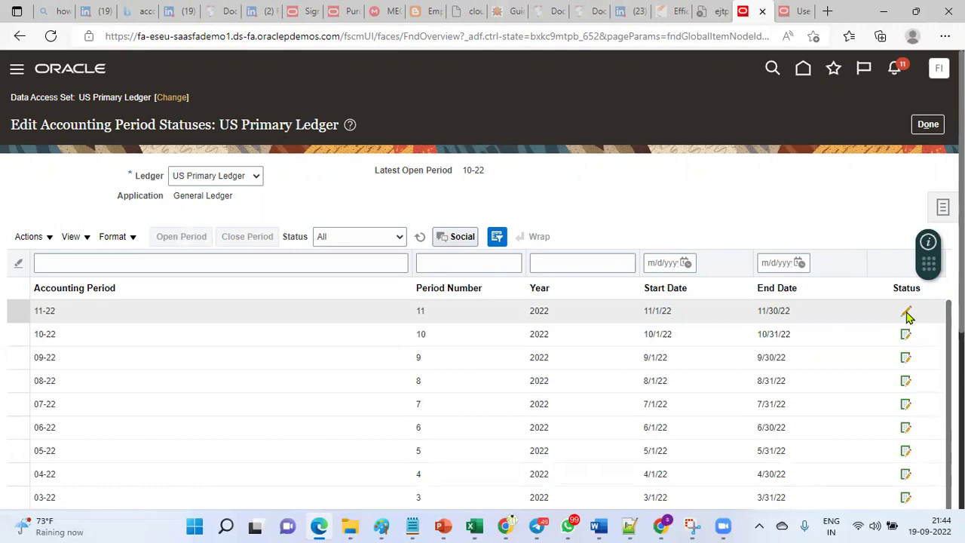
{"action": "left_click", "coordinate": [143, 332]}
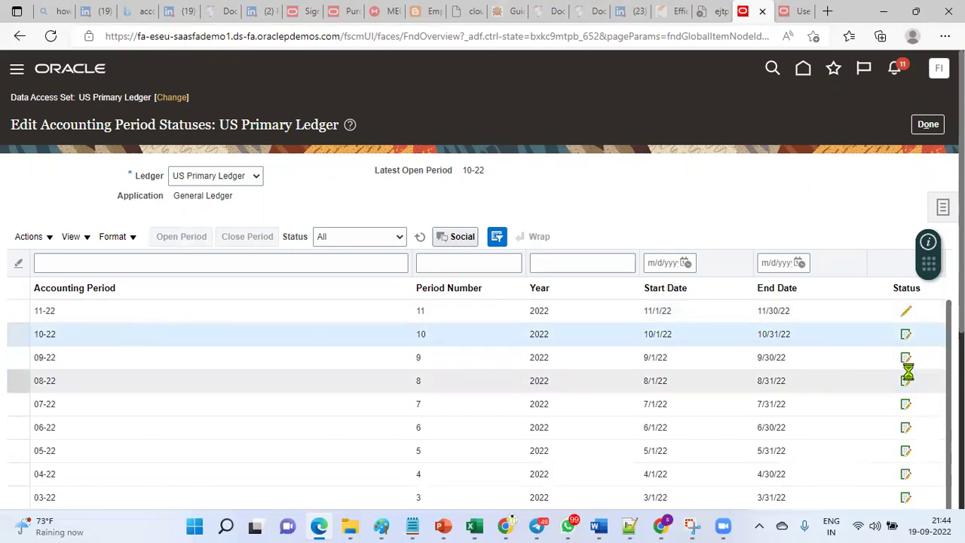
{"action": "left_click", "coordinate": [303, 312]}
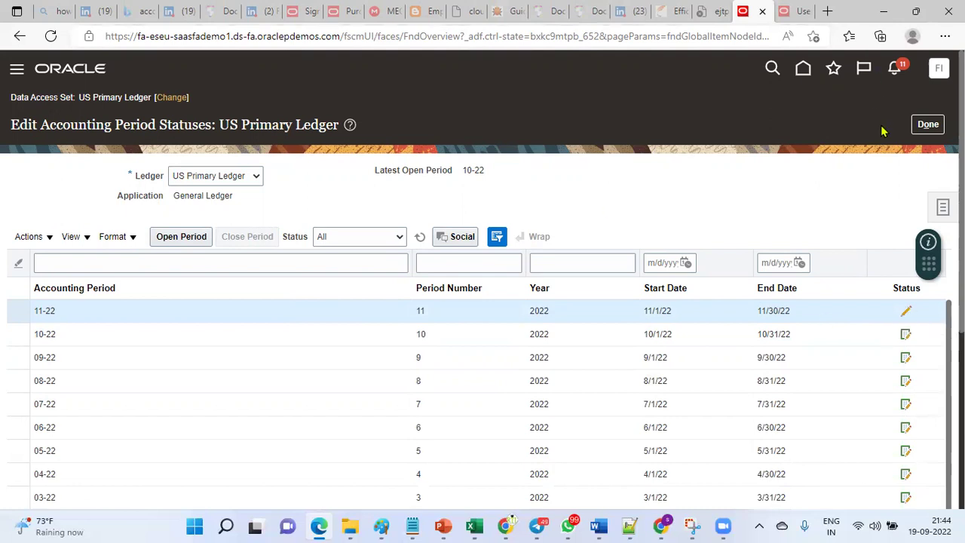
Leave the period statuses and open the Financials offering in Setup and Maintenance.
{"action": "left_click", "coordinate": [927, 124]}
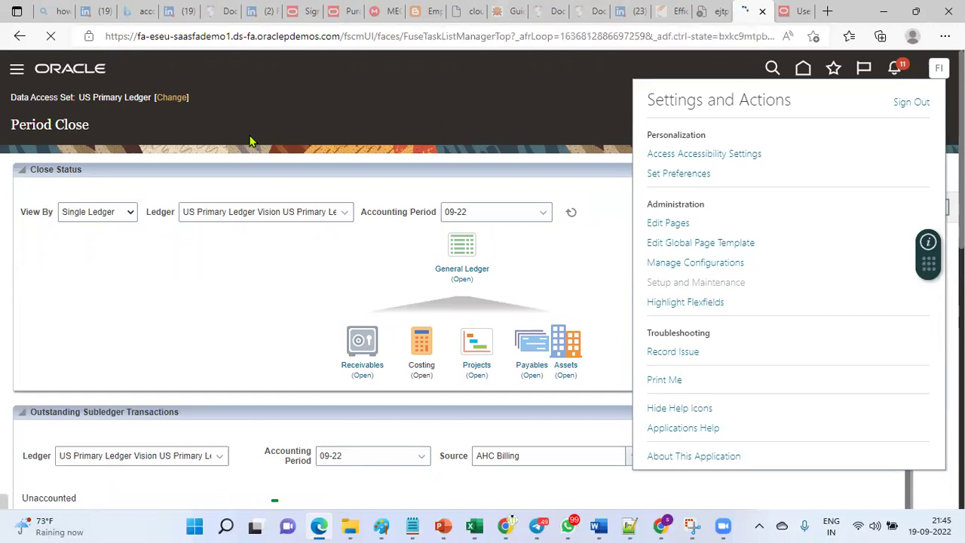
{"action": "left_click", "coordinate": [241, 104]}
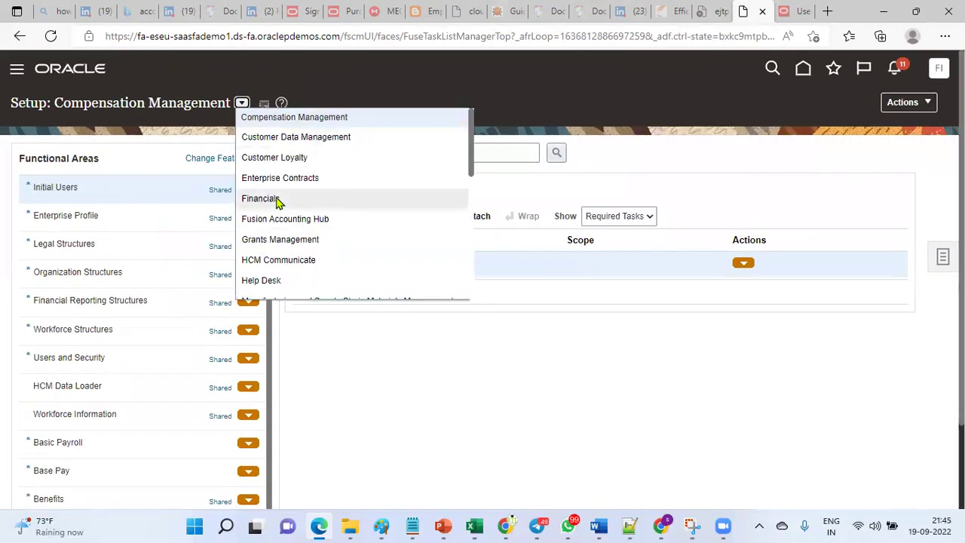
{"action": "left_click", "coordinate": [277, 199]}
Search the Financials setup tasks for "specify".
{"action": "left_click", "coordinate": [490, 155]}
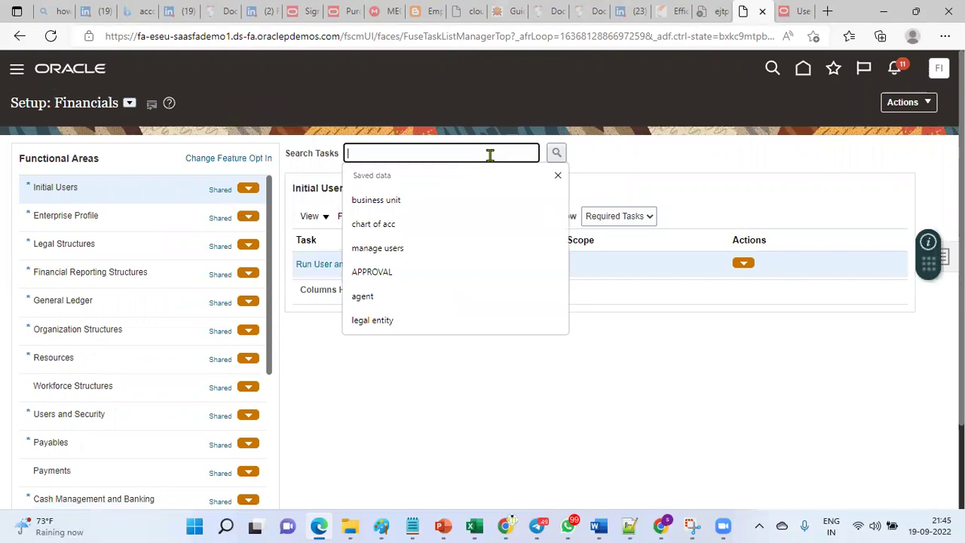
{"action": "type", "text": "s"}
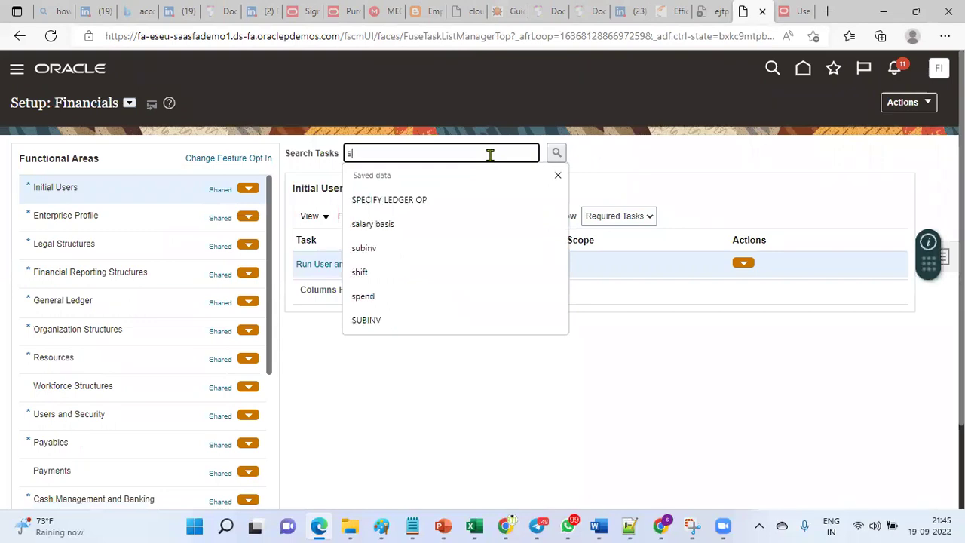
{"action": "type", "text": "/"}
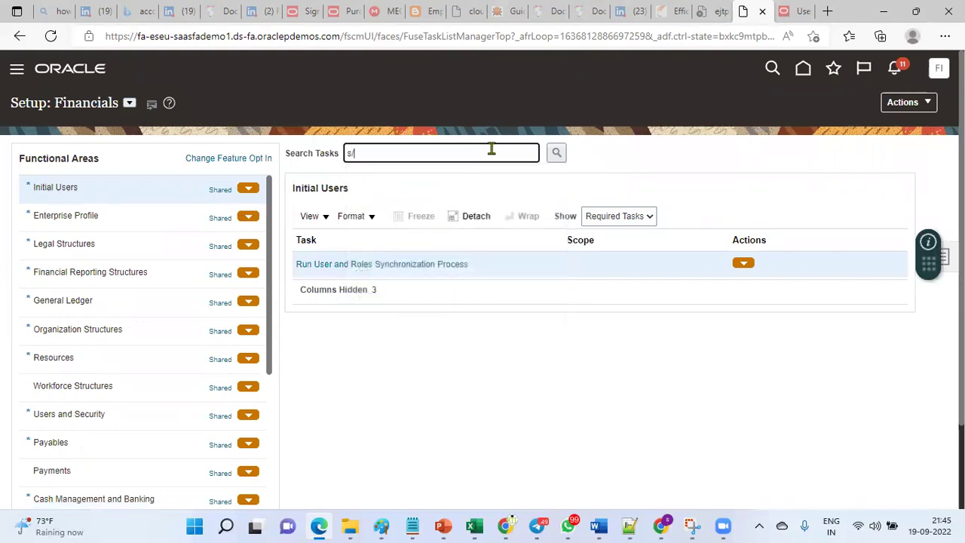
{"action": "type", "text": "pecify"}
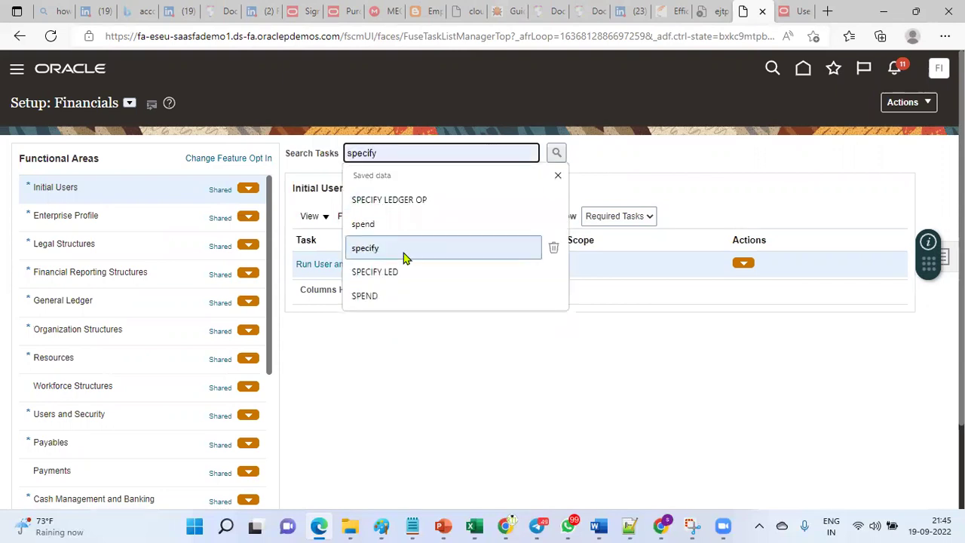
{"action": "left_click", "coordinate": [403, 252]}
{"action": "left_click", "coordinate": [555, 154]}
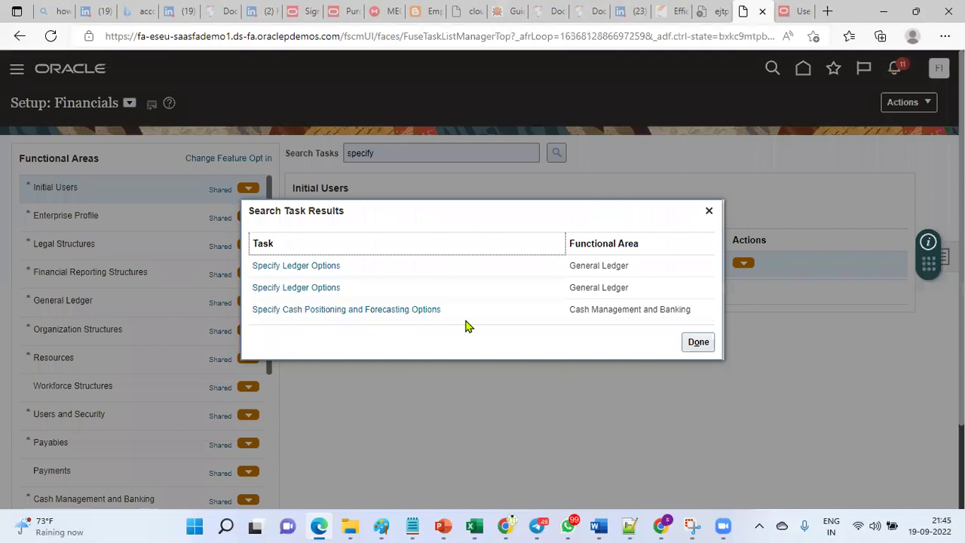
Go to the Specify Ledger Options task in General Ledger with US Primary Ledger as its primary ledger scope.
{"action": "left_click", "coordinate": [324, 268]}
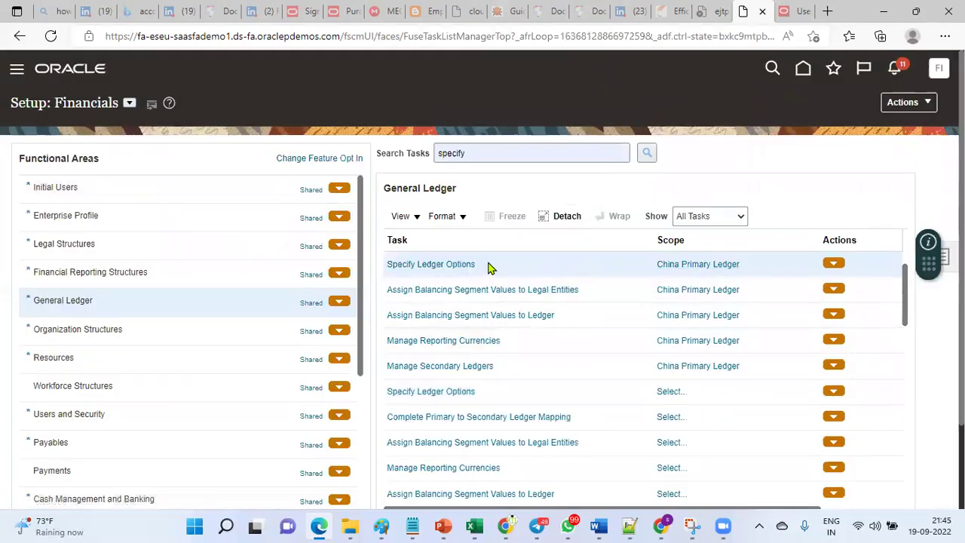
{"action": "left_click", "coordinate": [682, 265]}
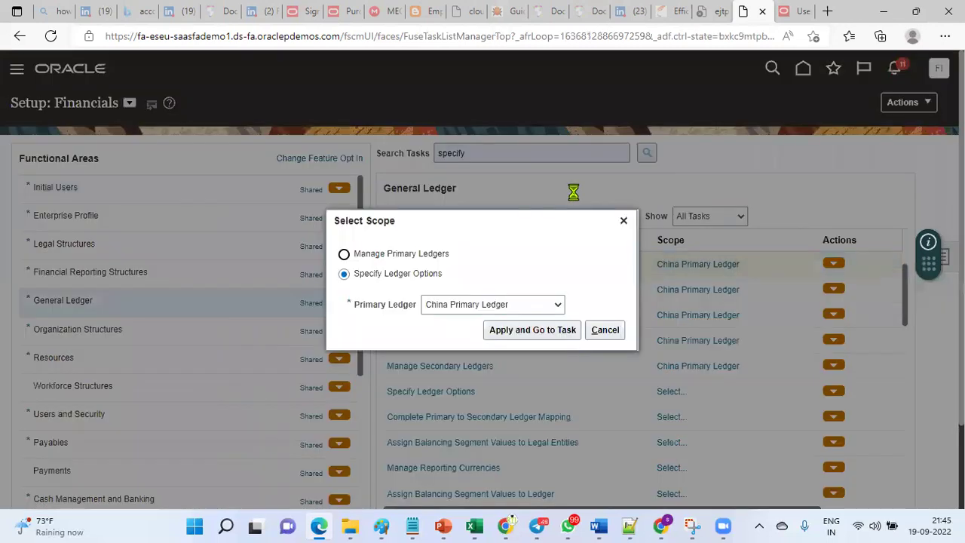
{"action": "left_click", "coordinate": [531, 302]}
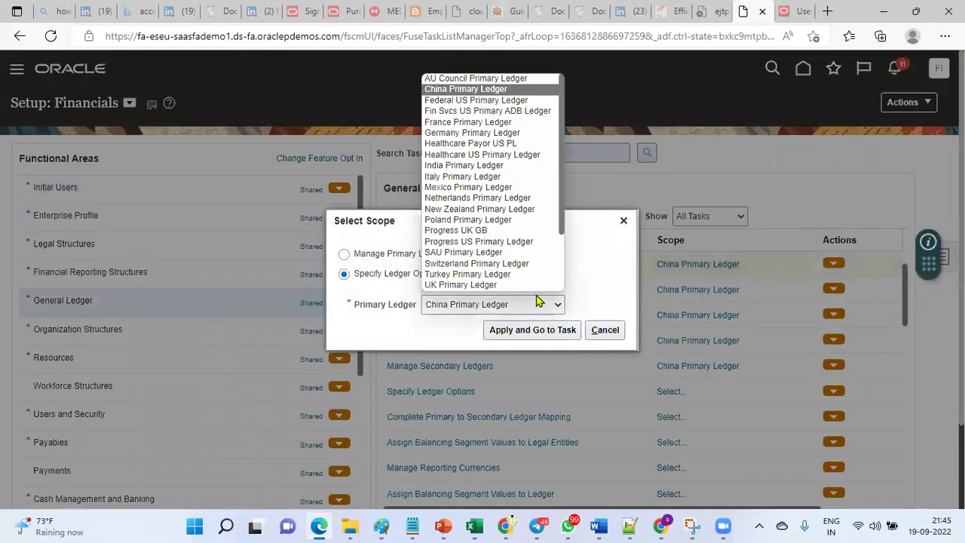
{"action": "left_click", "coordinate": [498, 286]}
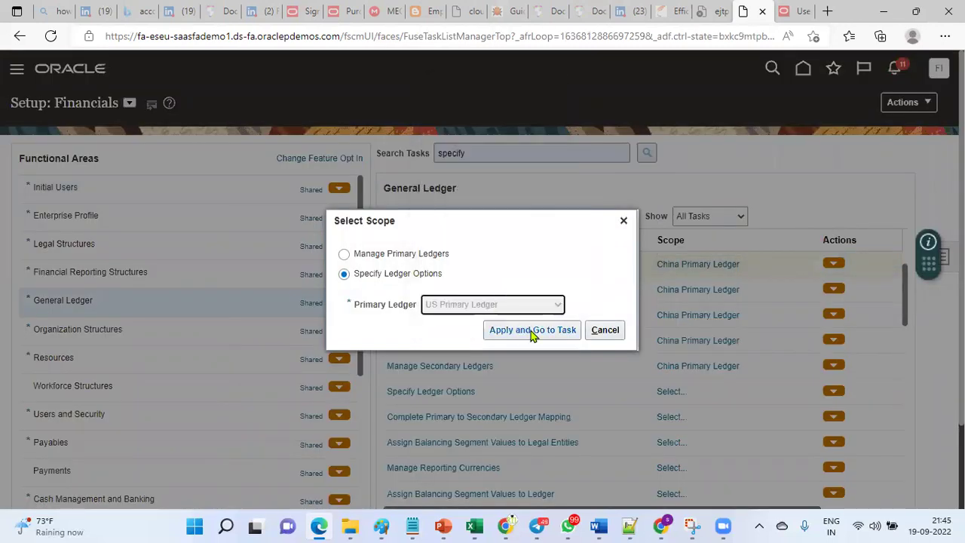
{"action": "left_click", "coordinate": [532, 332]}
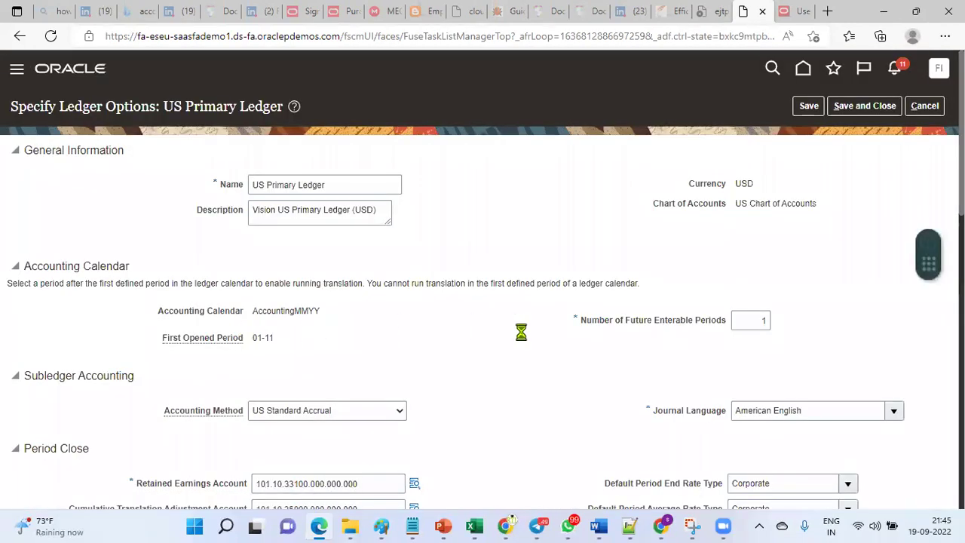
Examine the number of future enterable periods and the first opened period of US Primary Ledger, then save and close the ledger options.
{"action": "left_click_drag", "start_coordinate": [579, 319], "coordinate": [677, 322]}
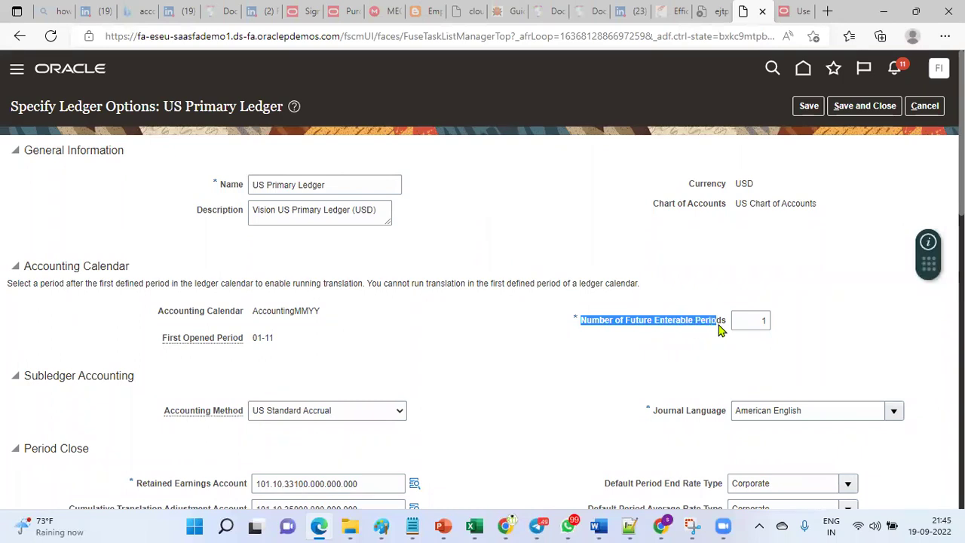
{"action": "left_click", "coordinate": [346, 327]}
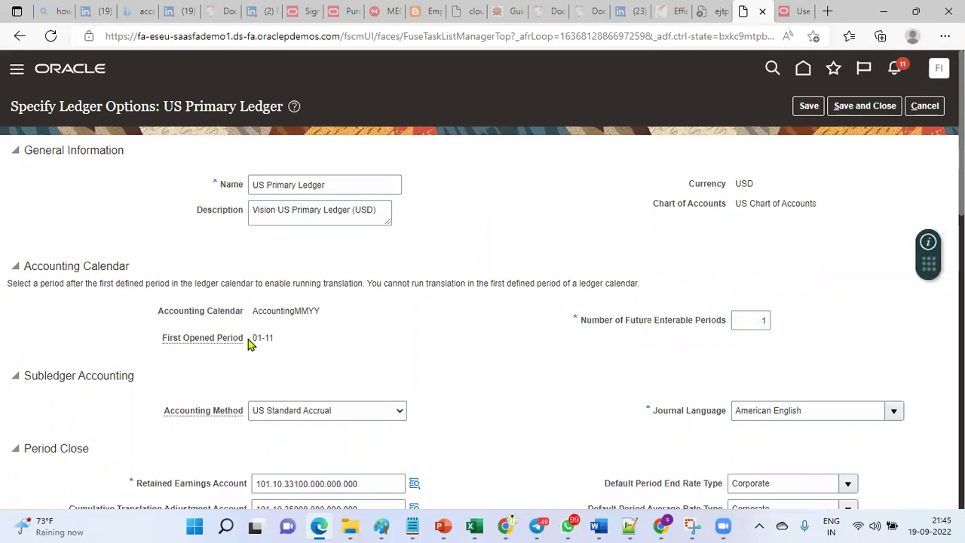
{"action": "left_click_drag", "start_coordinate": [252, 344], "coordinate": [295, 345]}
{"action": "left_click", "coordinate": [320, 316]}
{"action": "left_click", "coordinate": [864, 106]}
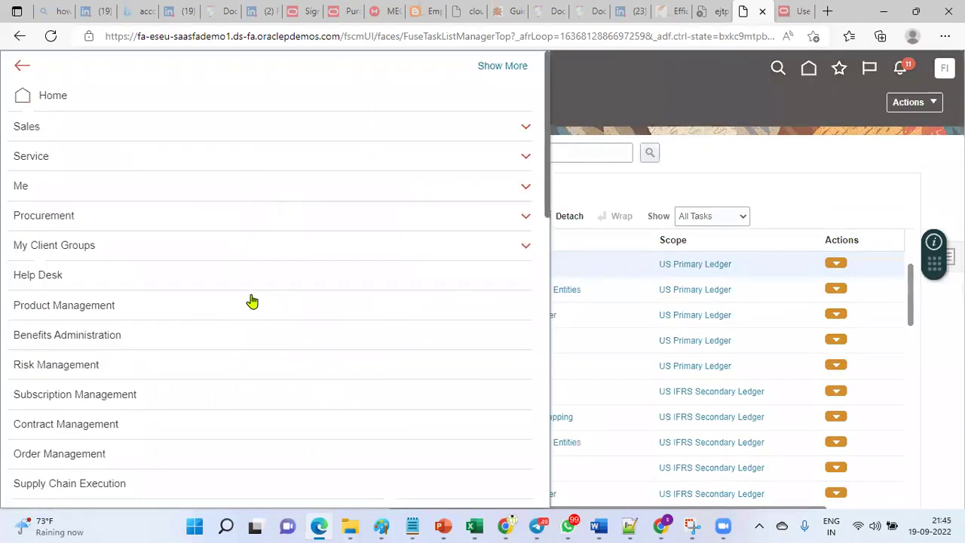
Go to the Journals work area and open the Manage Journals page in full-screen view.
{"action": "scroll", "coordinate": [248, 305], "scroll_direction": "down", "scroll_amount": 4}
{"action": "left_click", "coordinate": [234, 315]}
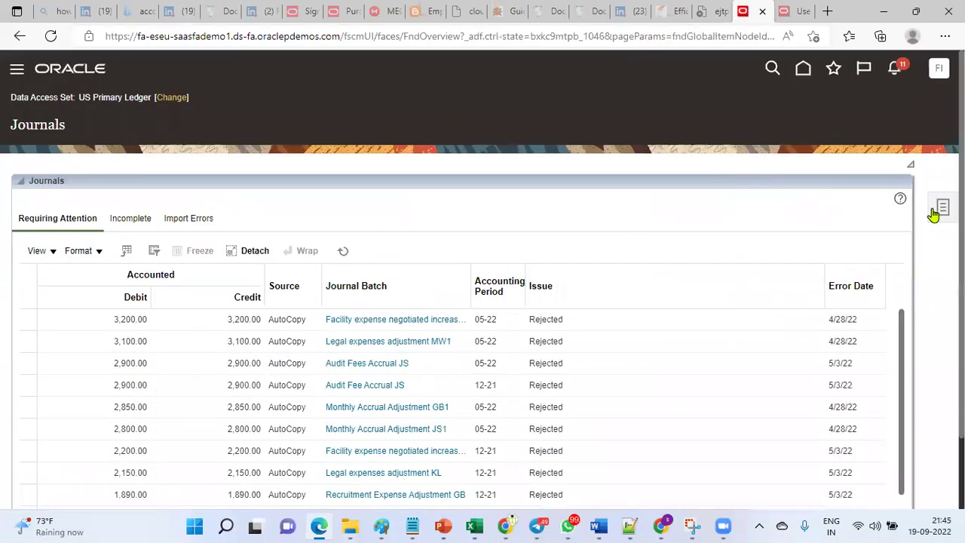
{"action": "left_click", "coordinate": [935, 213]}
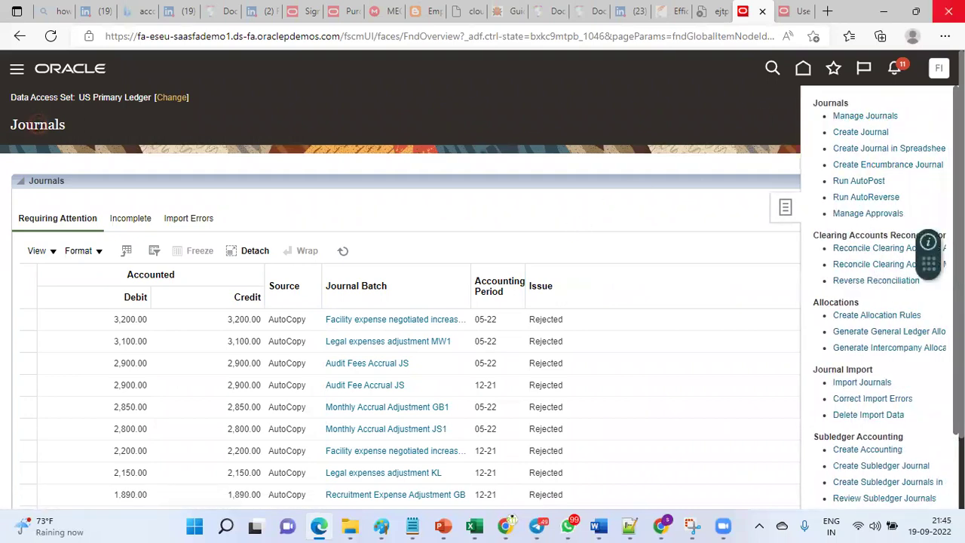
{"action": "left_click", "coordinate": [945, 36]}
{"action": "key", "text": "F11"}
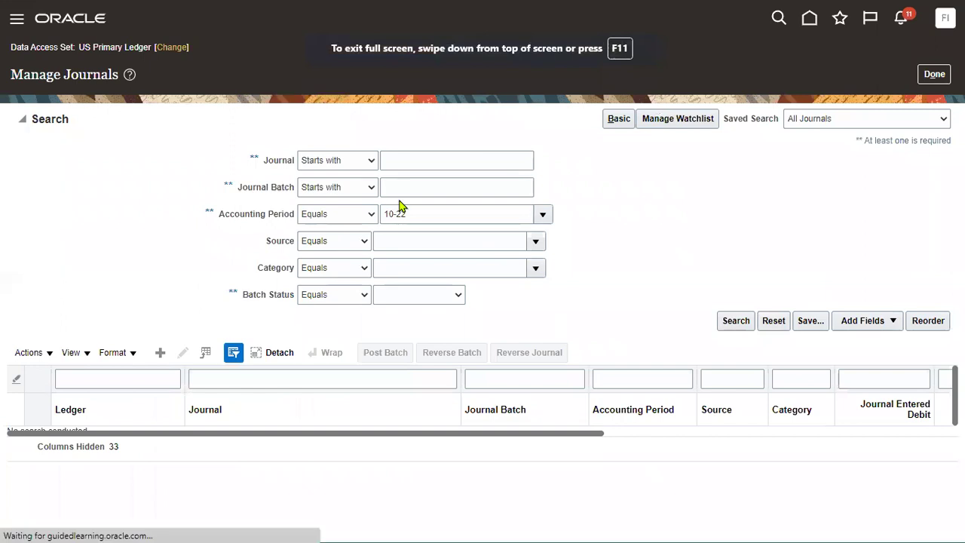
Search for the journal batch "Journal Future Period Batch" in accounting period 10-22 and examine the columns of its result row.
{"action": "left_click", "coordinate": [426, 187]}
{"action": "right_click", "coordinate": [427, 186]}
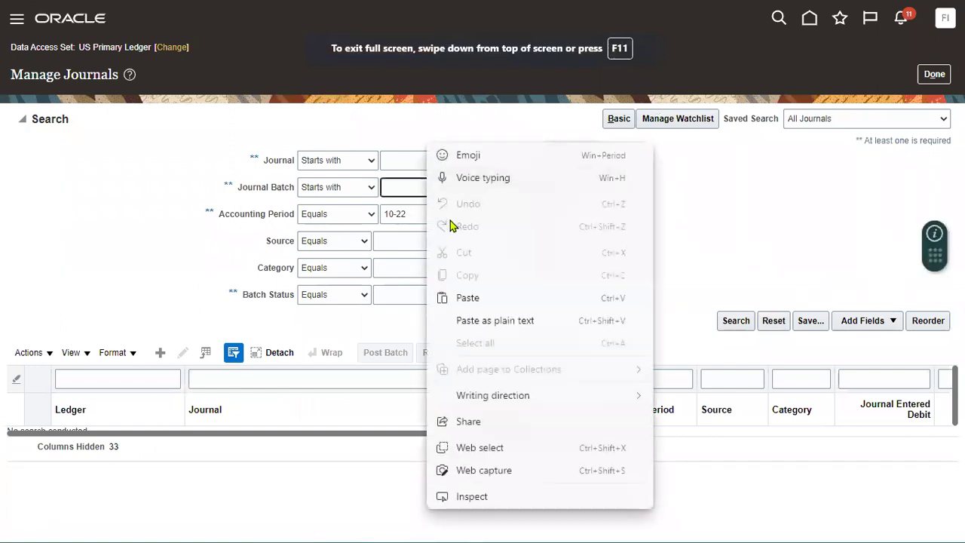
{"action": "left_click", "coordinate": [465, 297]}
{"action": "left_click", "coordinate": [732, 321]}
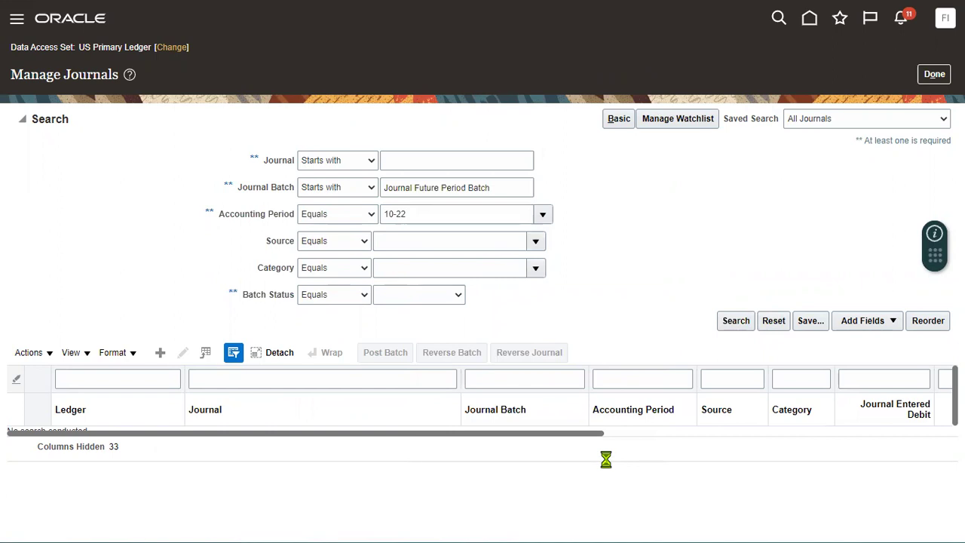
{"action": "left_click_drag", "start_coordinate": [601, 264], "coordinate": [806, 261]}
{"action": "double_click", "coordinate": [719, 241]}
{"action": "left_click_drag", "start_coordinate": [675, 266], "coordinate": [243, 273]}
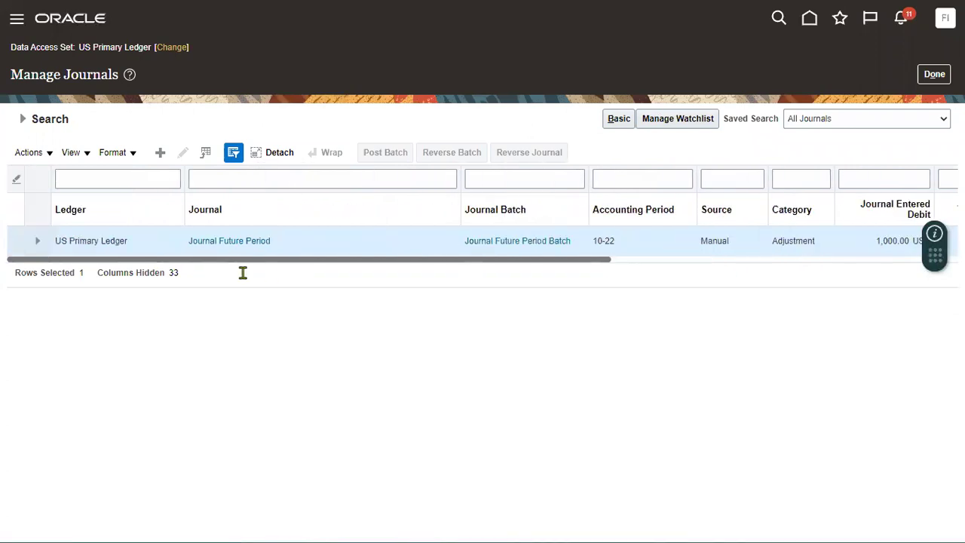
Open the Journal Future Period journal and post it, check its batch status, and return to Manage Journals.
{"action": "left_click", "coordinate": [235, 241]}
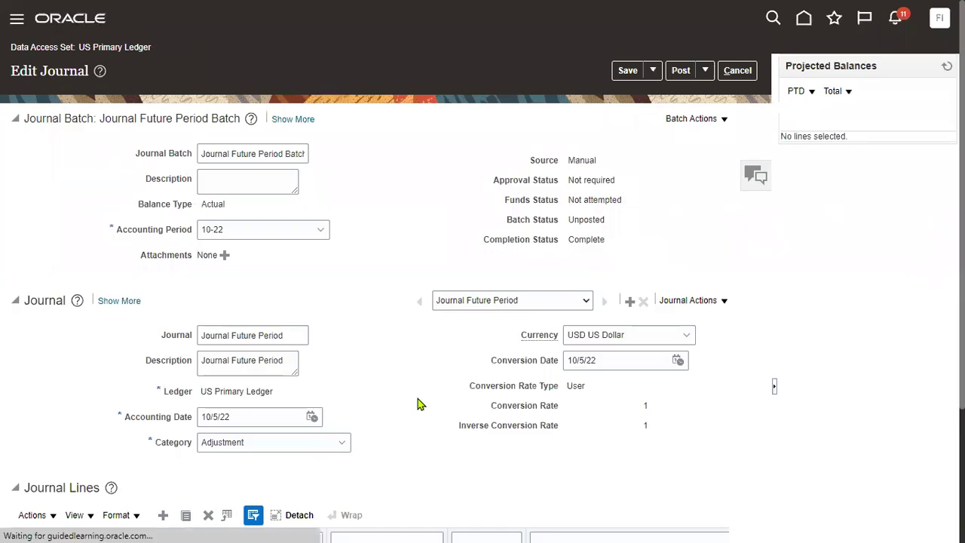
{"action": "left_click", "coordinate": [681, 72]}
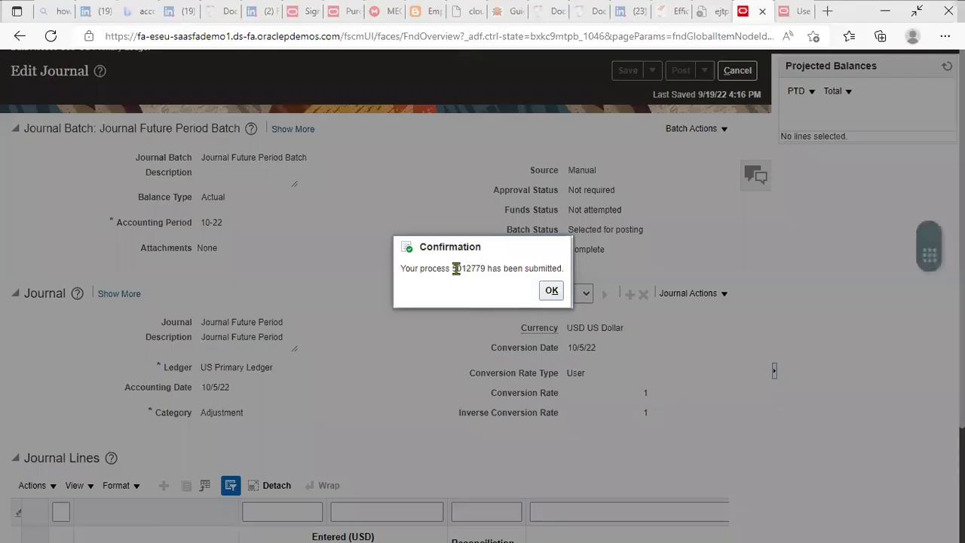
{"action": "double_click", "coordinate": [475, 268]}
{"action": "left_click", "coordinate": [551, 290]}
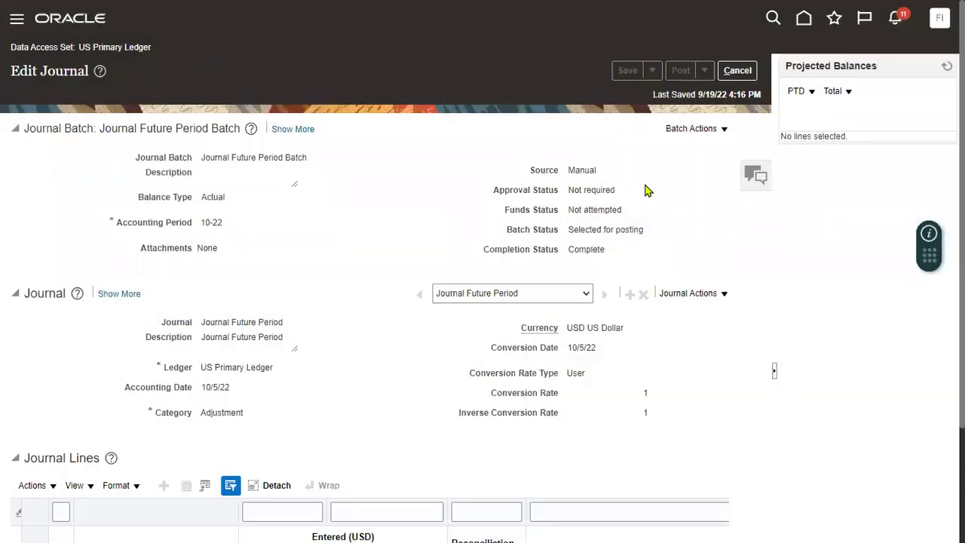
{"action": "left_click_drag", "start_coordinate": [569, 229], "coordinate": [649, 233]}
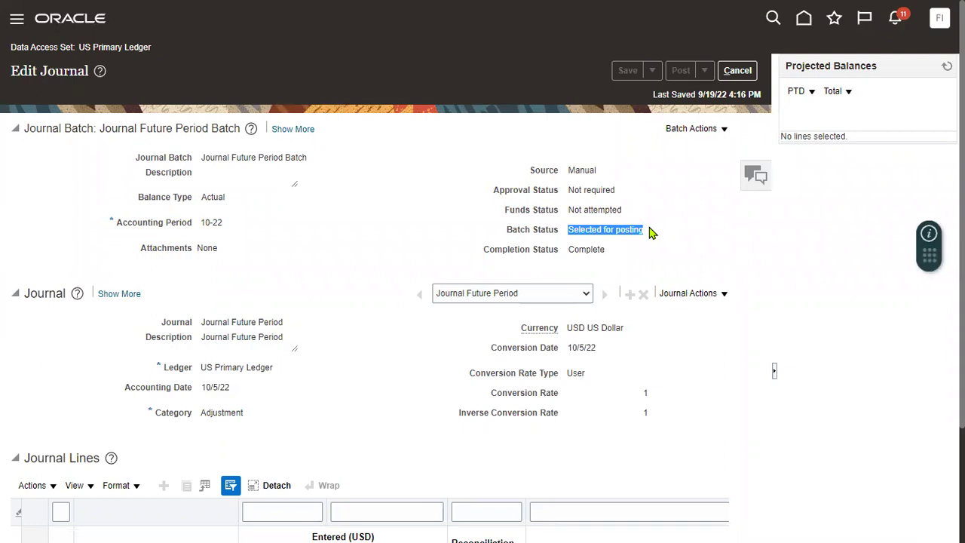
{"action": "left_click", "coordinate": [737, 70]}
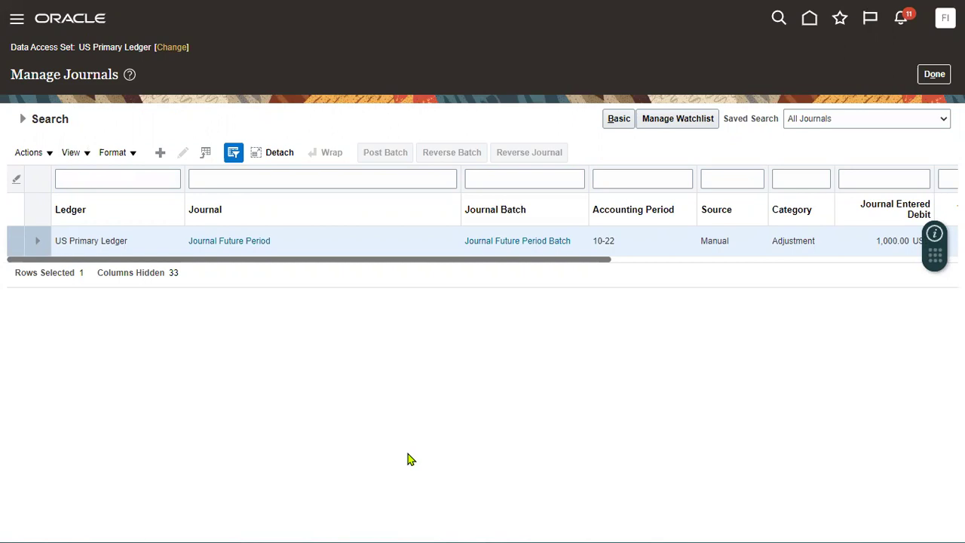
Open the Scheduled Processes overview and refresh the list to check the status of the latest Post Journals process.
{"action": "left_click", "coordinate": [16, 18]}
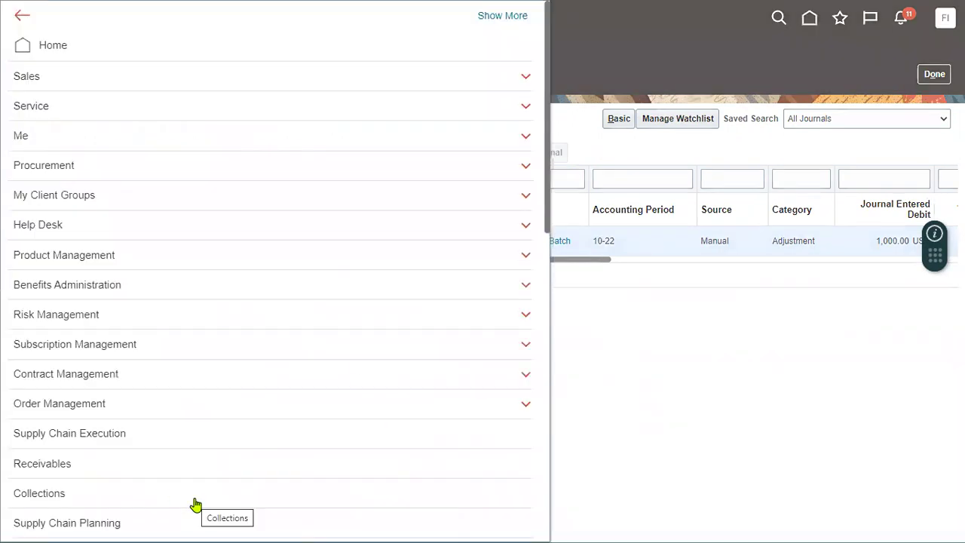
{"action": "scroll", "coordinate": [194, 504], "scroll_direction": "down", "scroll_amount": 10}
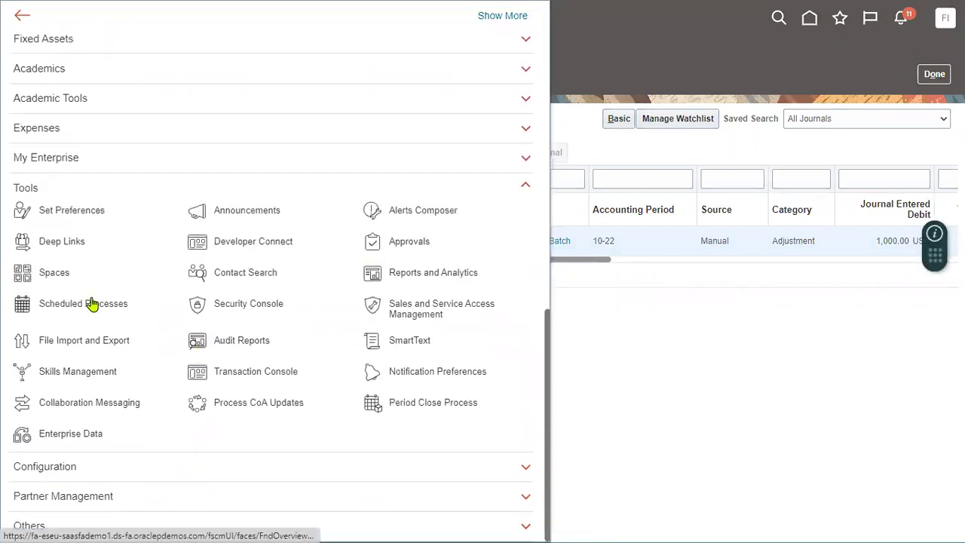
{"action": "left_click", "coordinate": [285, 373]}
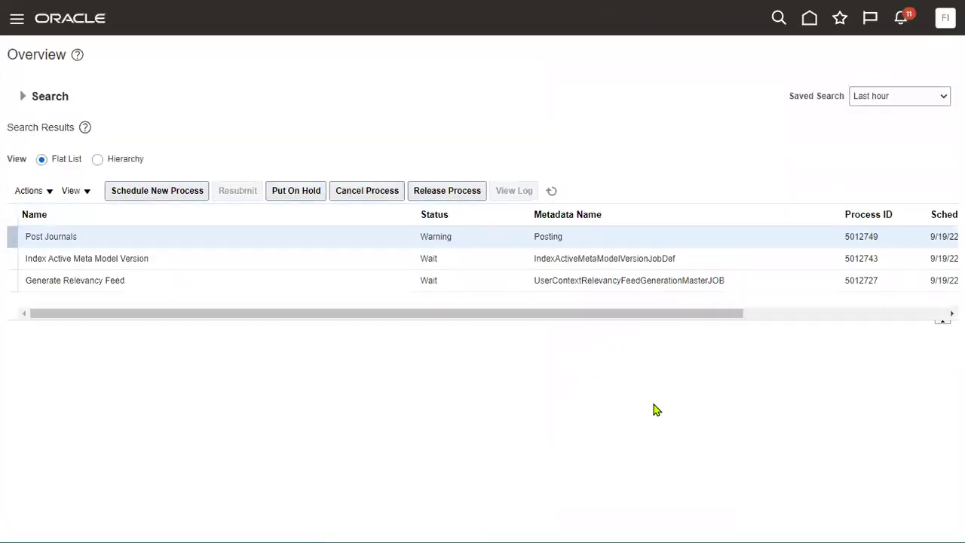
{"action": "left_click", "coordinate": [551, 190]}
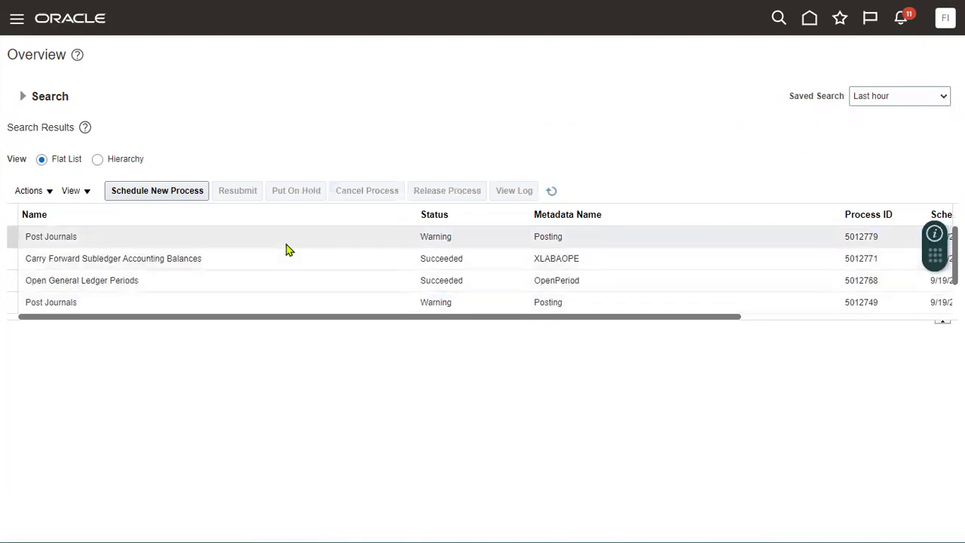
Review the process details of Open General Ledger Periods and the latest Post Journals run, and refresh the process list.
{"action": "left_click", "coordinate": [277, 282]}
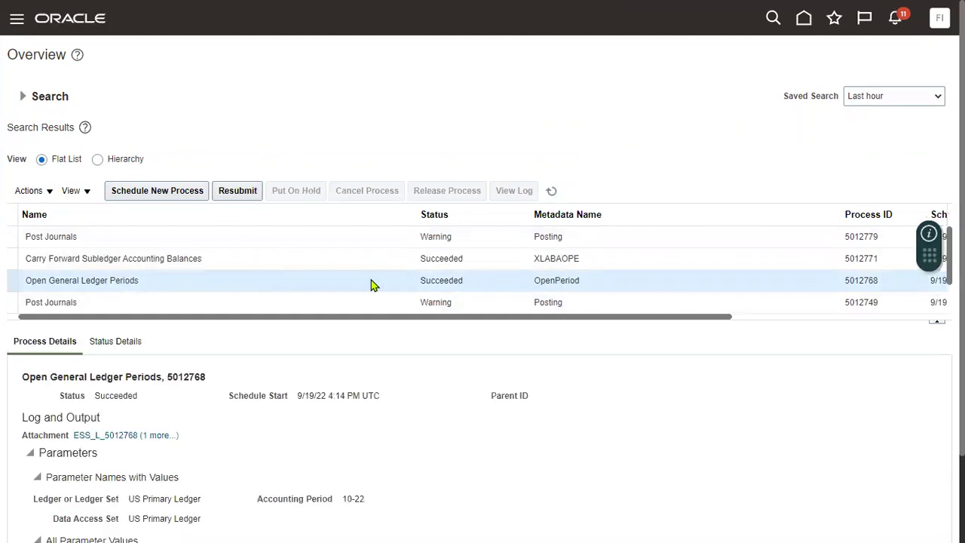
{"action": "left_click", "coordinate": [337, 236]}
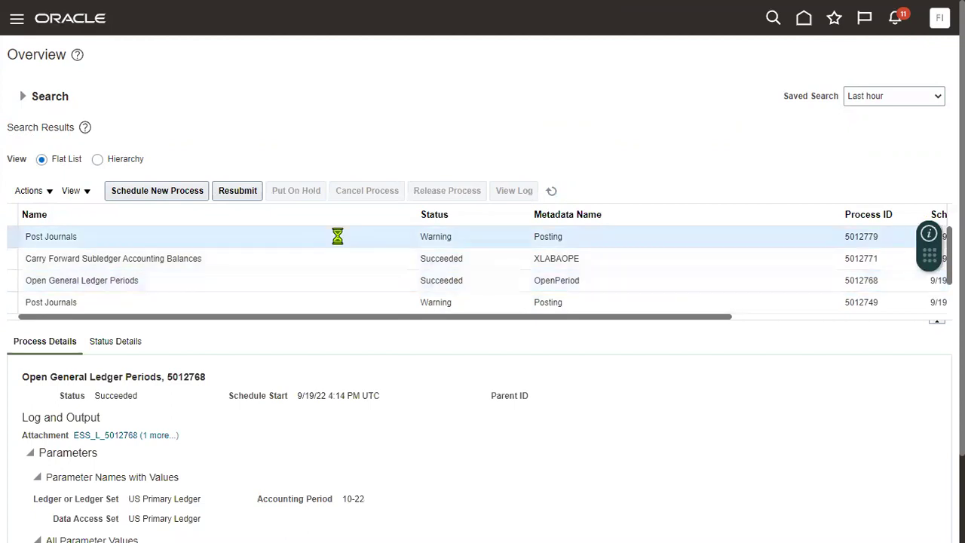
{"action": "left_click", "coordinate": [553, 194]}
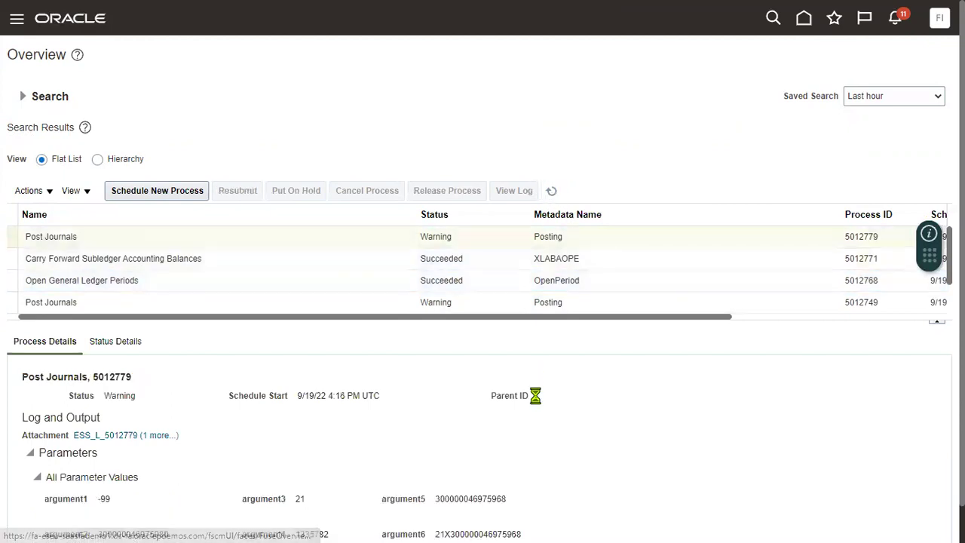
{"action": "left_click", "coordinate": [553, 191]}
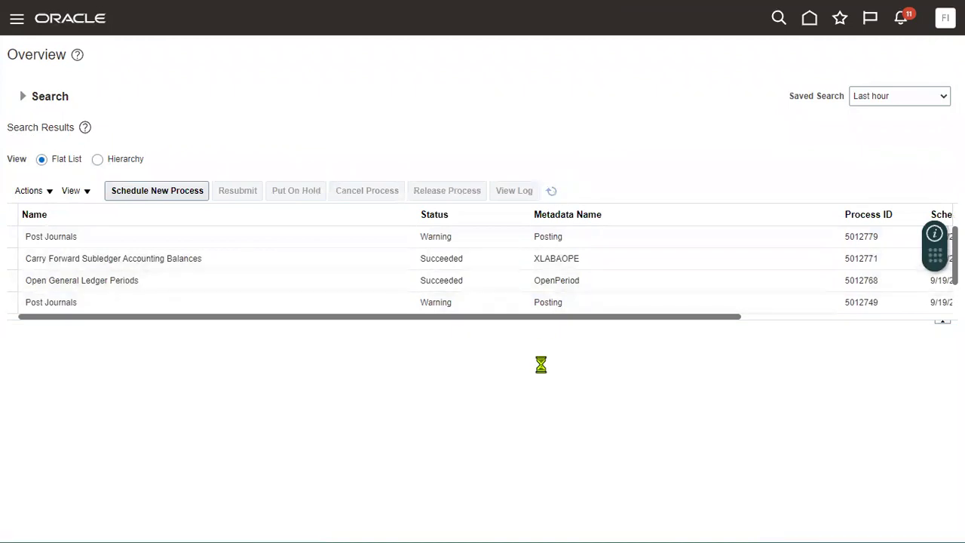
{"action": "left_click", "coordinate": [553, 192]}
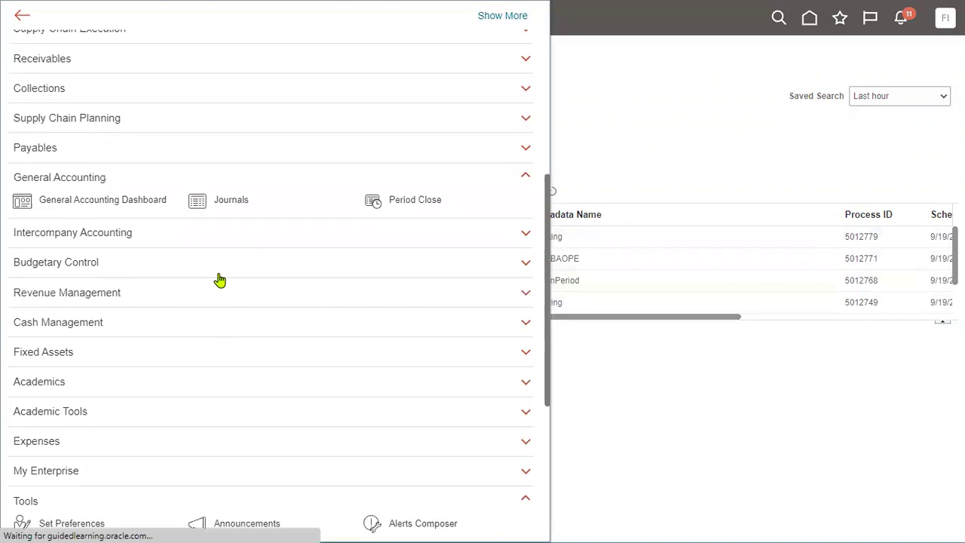
Go to Manage Journals in the Journals work area and search for "Journal Future Period Batch" in accounting period 10-22.
{"action": "left_click", "coordinate": [208, 204]}
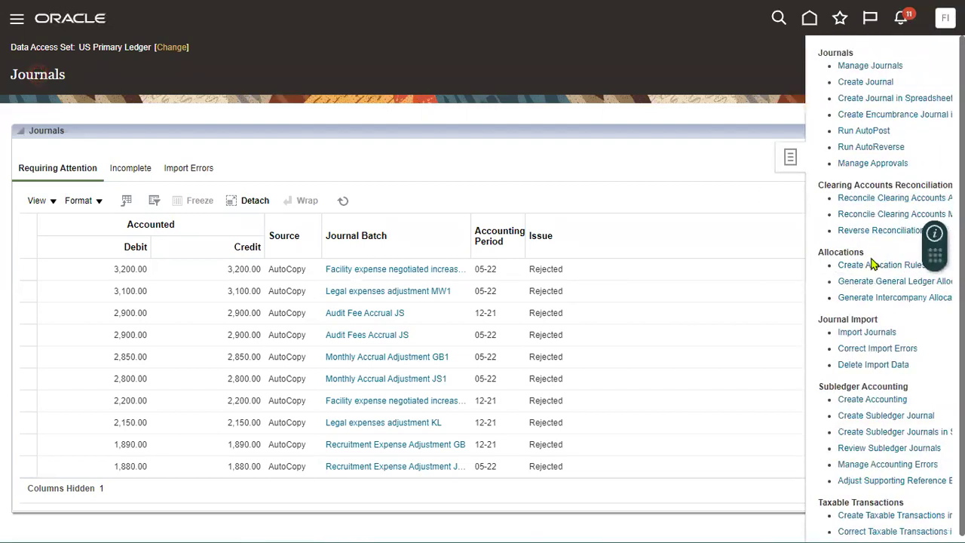
{"action": "left_click", "coordinate": [865, 81]}
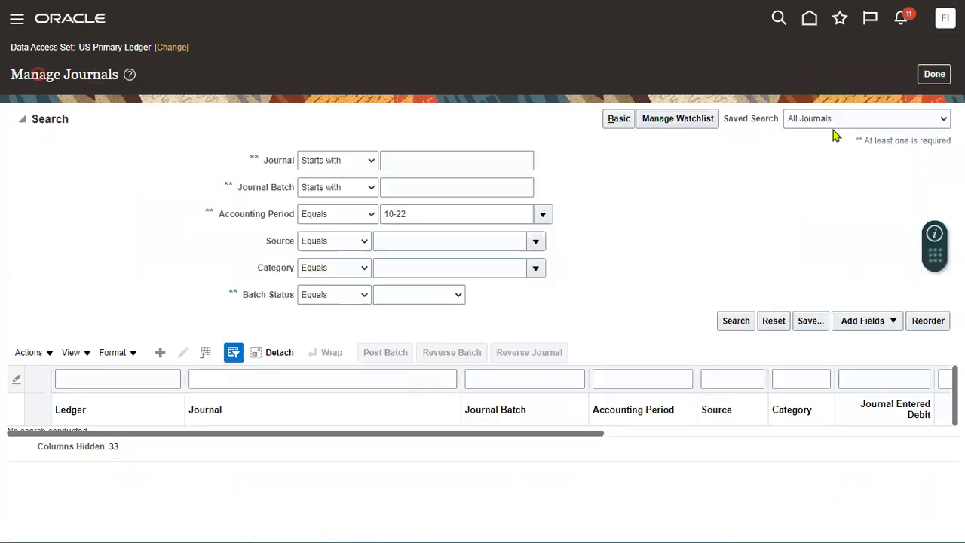
{"action": "left_click", "coordinate": [427, 187]}
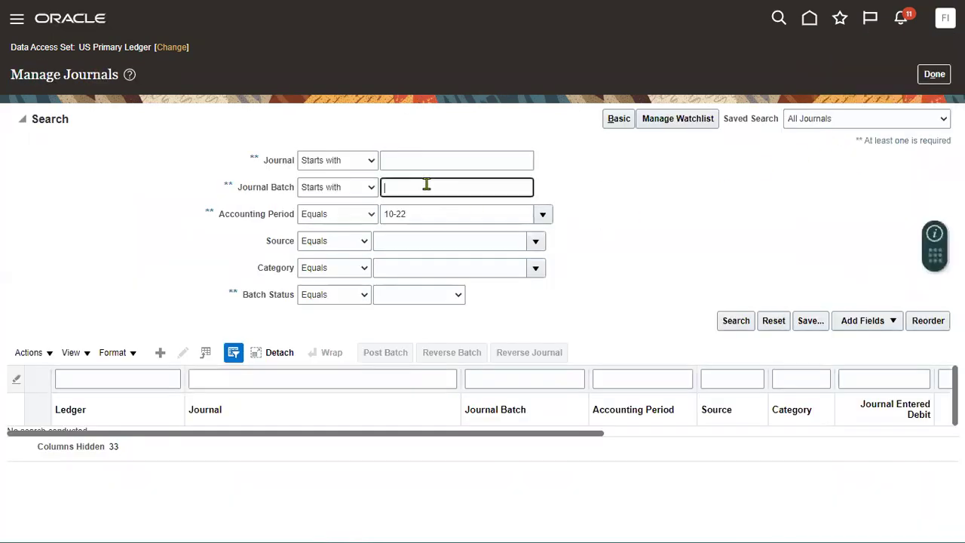
{"action": "right_click", "coordinate": [426, 187]}
{"action": "left_click", "coordinate": [467, 299]}
{"action": "left_click", "coordinate": [735, 321]}
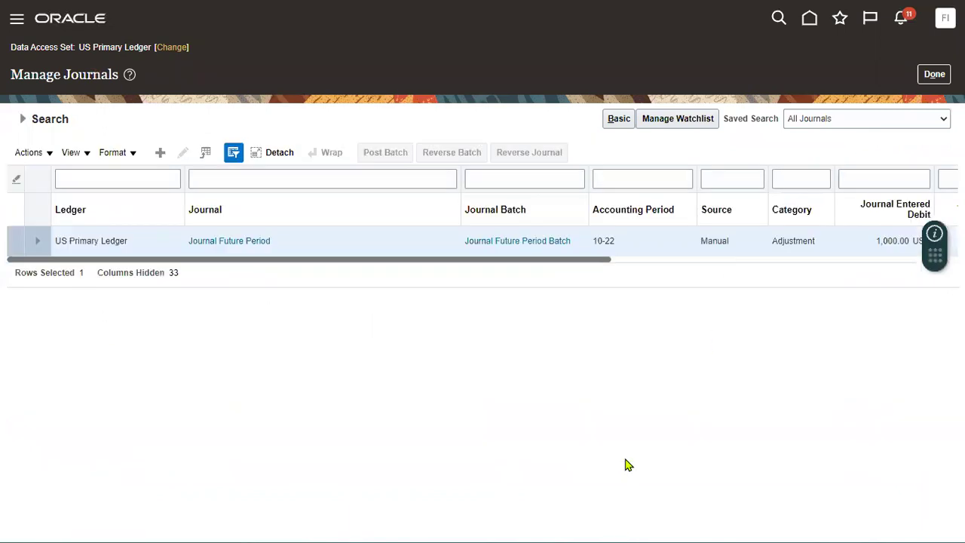
Widen the Batch Status column to read the journal batch's full posting status, then leave Manage Journals.
{"action": "left_click_drag", "start_coordinate": [576, 261], "coordinate": [766, 267]}
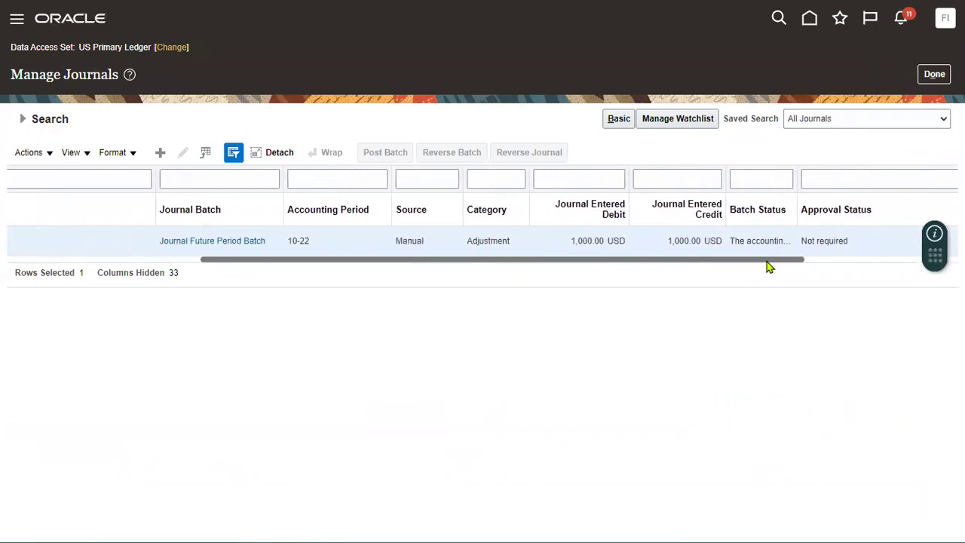
{"action": "left_click_drag", "start_coordinate": [798, 180], "coordinate": [922, 200]}
{"action": "left_click_drag", "start_coordinate": [780, 264], "coordinate": [874, 263]}
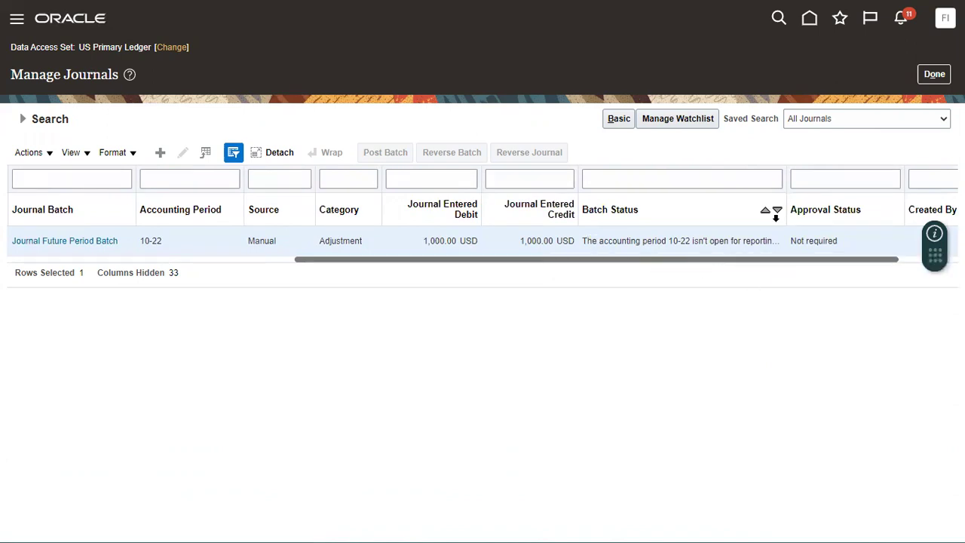
{"action": "left_click_drag", "start_coordinate": [764, 261], "coordinate": [830, 265]}
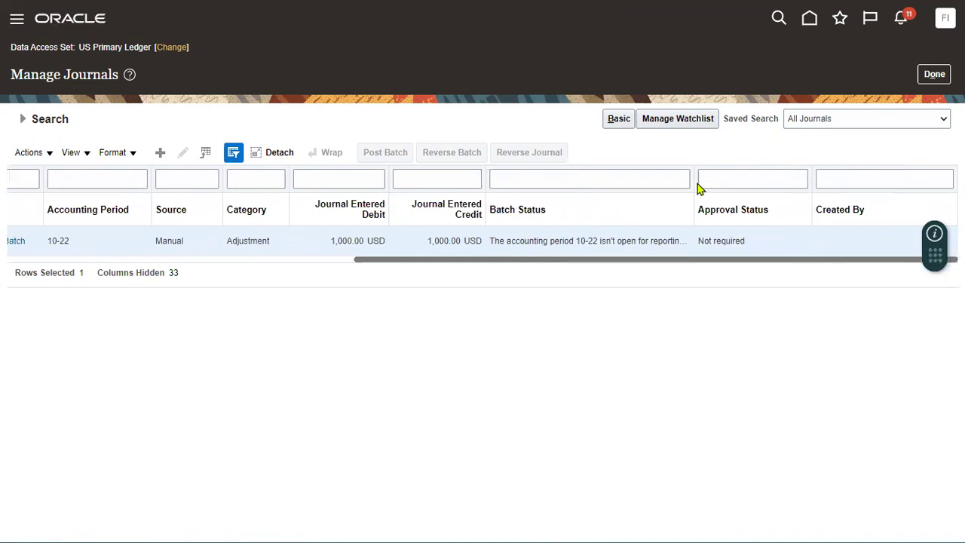
{"action": "left_click_drag", "start_coordinate": [696, 183], "coordinate": [814, 189]}
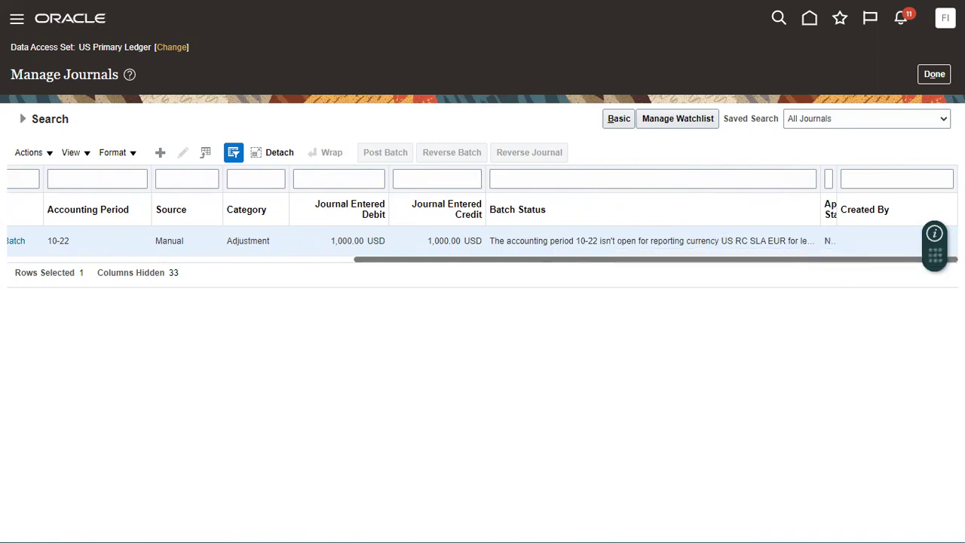
{"action": "left_click", "coordinate": [933, 76]}
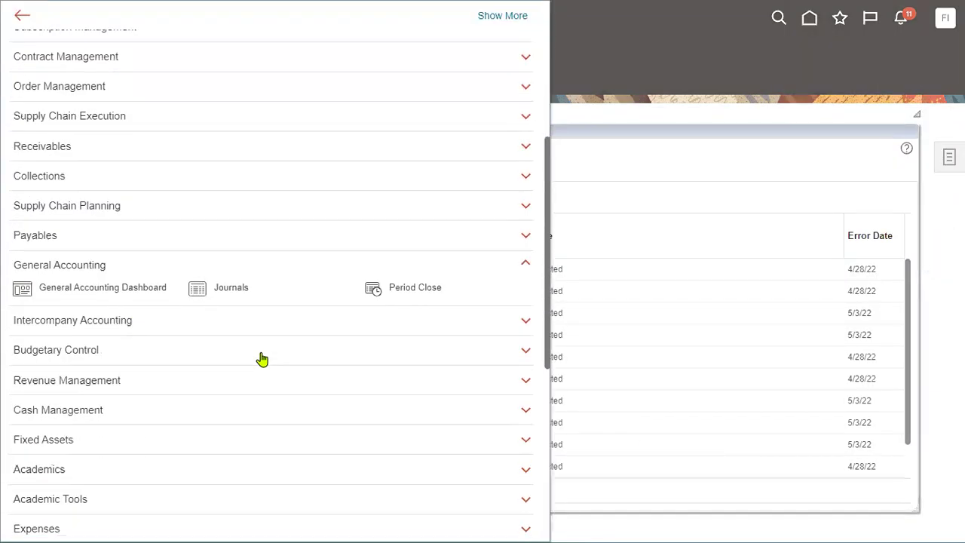
Go to Period Close and open General Ledger period 10-22 for the US RC SLA EUR reporting currency ledger.
{"action": "left_click", "coordinate": [395, 282]}
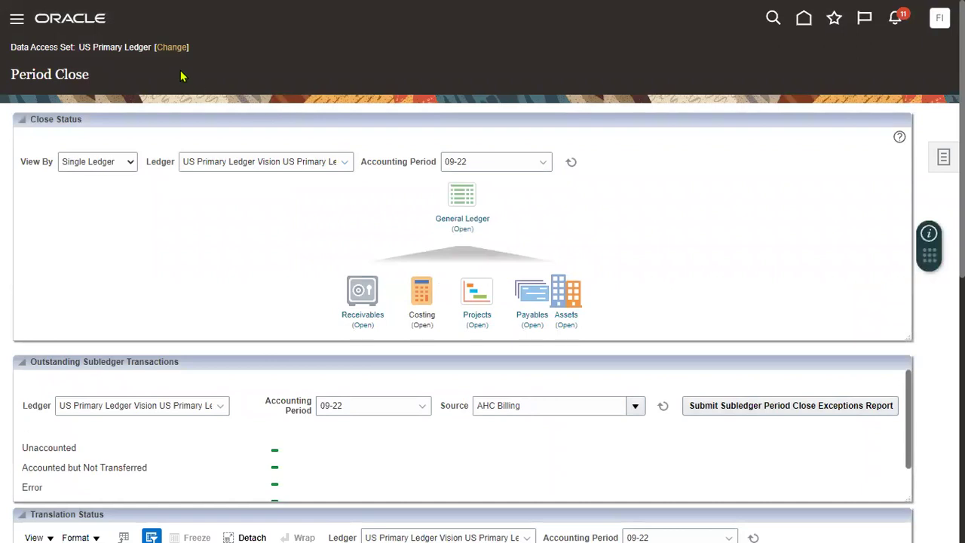
{"action": "left_click", "coordinate": [342, 167]}
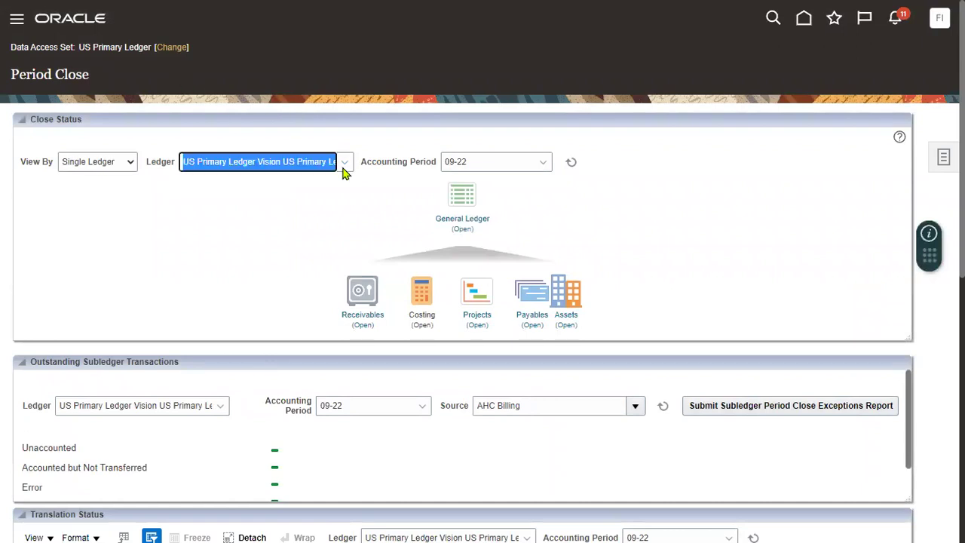
{"action": "left_click", "coordinate": [319, 221]}
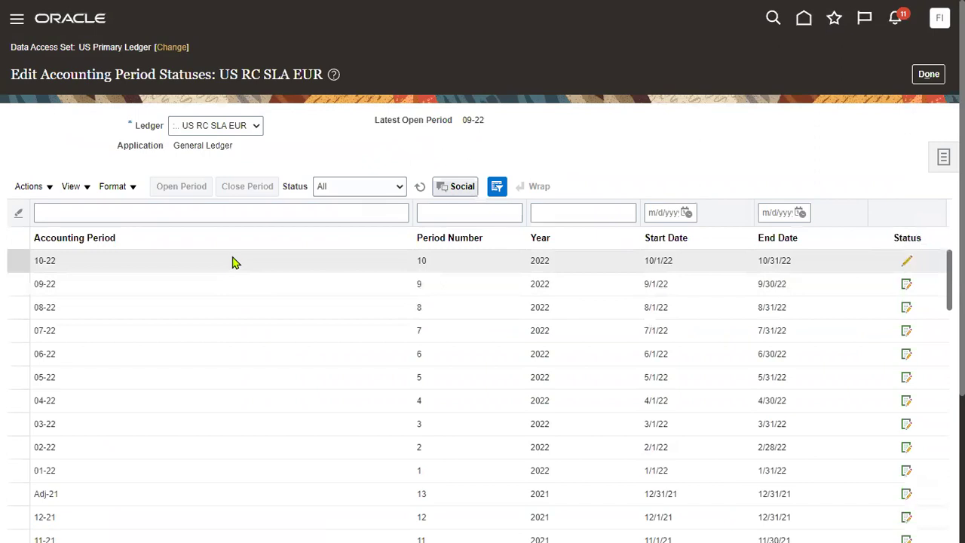
{"action": "left_click", "coordinate": [233, 257]}
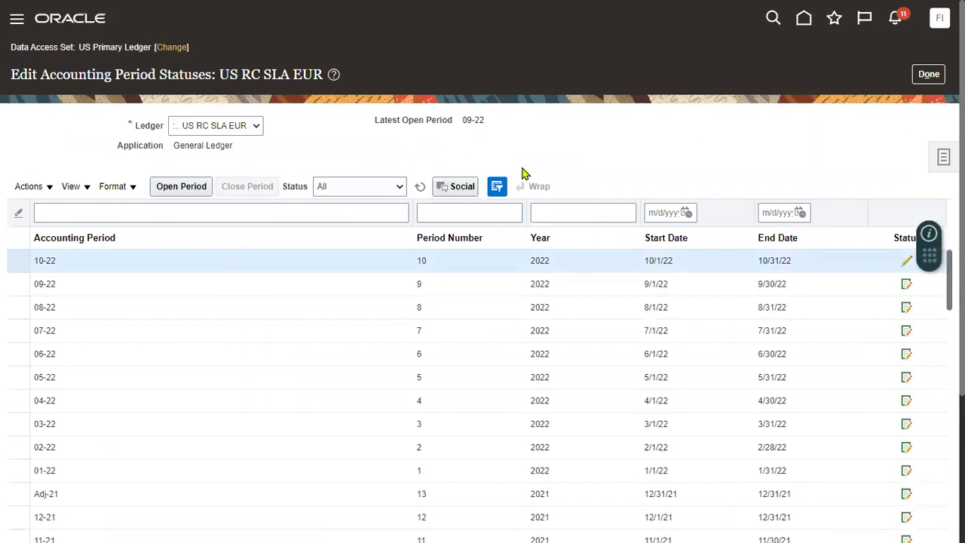
{"action": "left_click", "coordinate": [190, 188]}
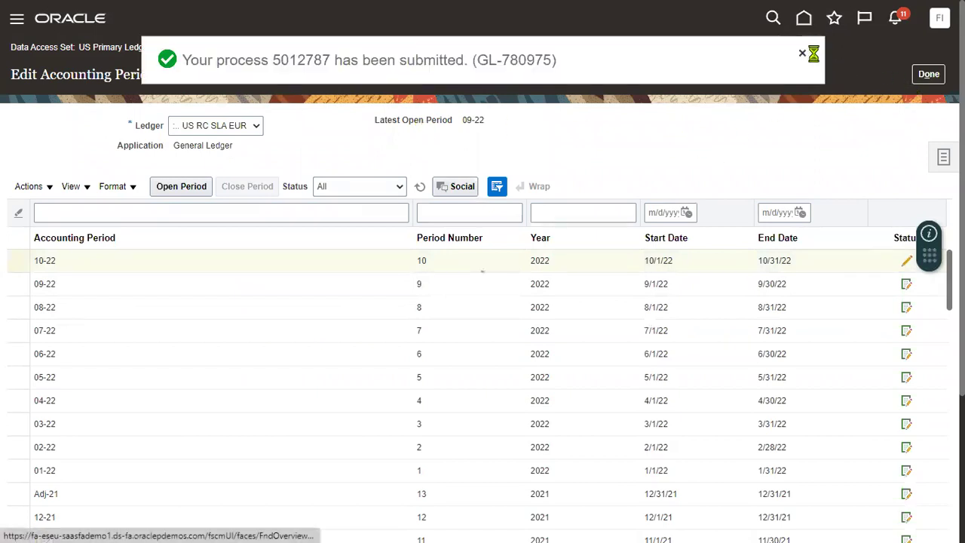
Switch to the REPORTING PAB ledger, open 01-11 as its first period, and finish editing the period statuses.
{"action": "left_click", "coordinate": [254, 126]}
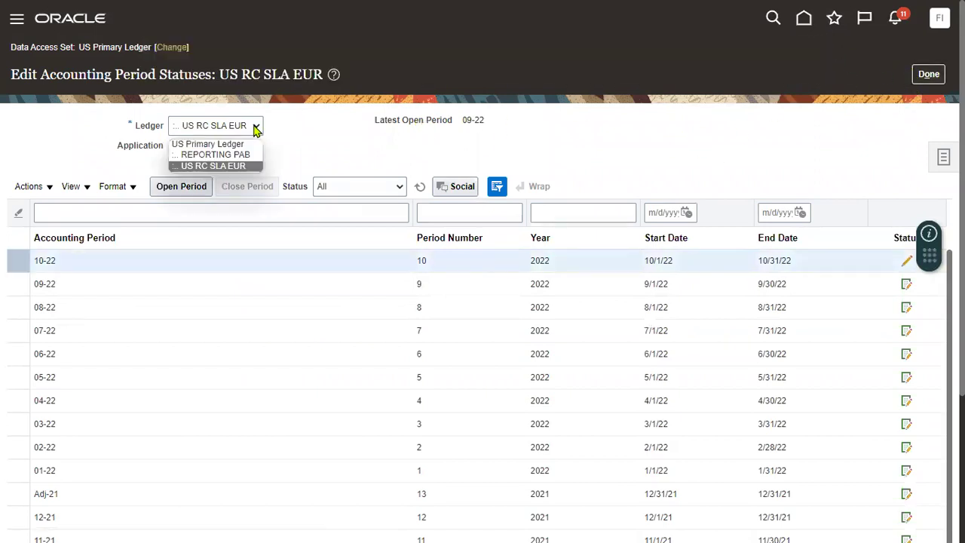
{"action": "left_click", "coordinate": [231, 154]}
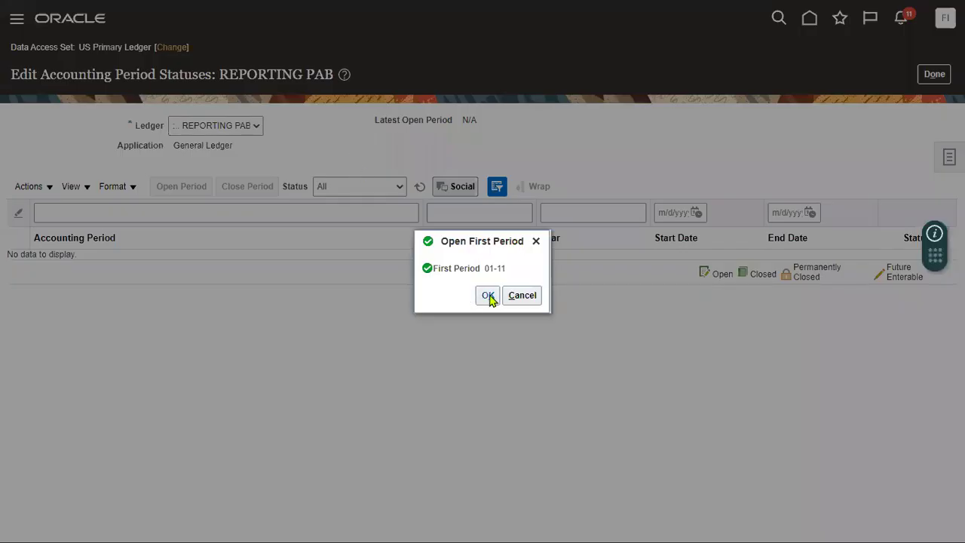
{"action": "key", "text": "Return"}
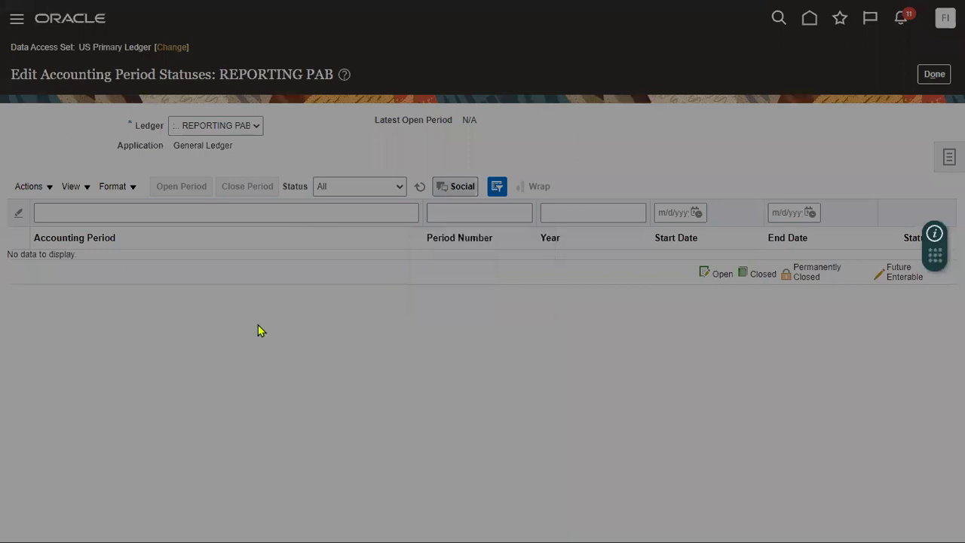
{"action": "left_click", "coordinate": [613, 294]}
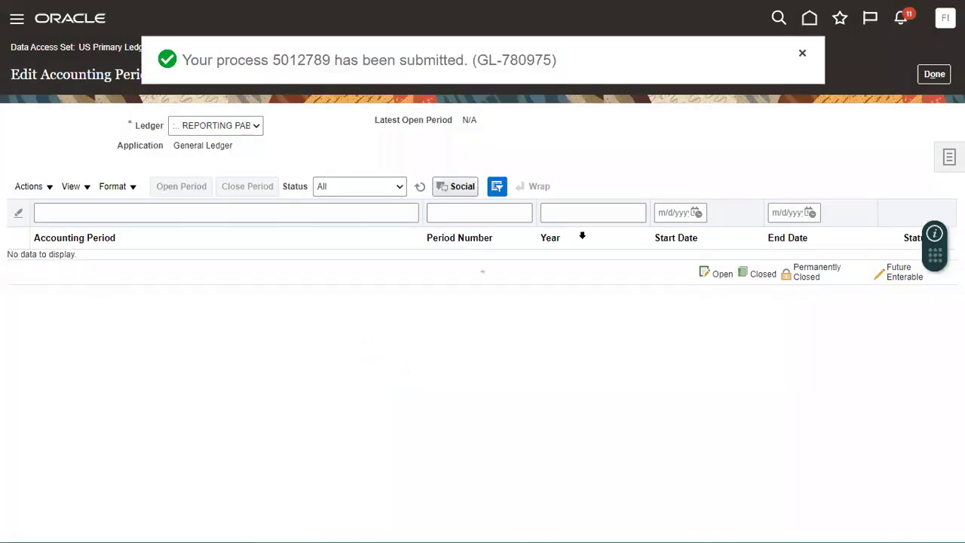
{"action": "left_click", "coordinate": [933, 74]}
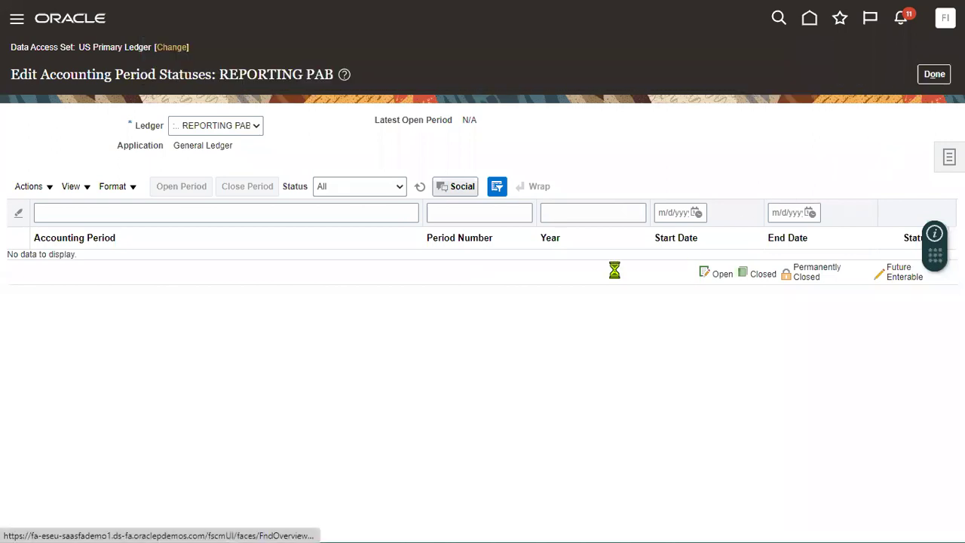
Select the US RC SLA EUR ledger in Period Close and check the General Ledger status of period 10-22.
{"action": "left_click", "coordinate": [17, 26]}
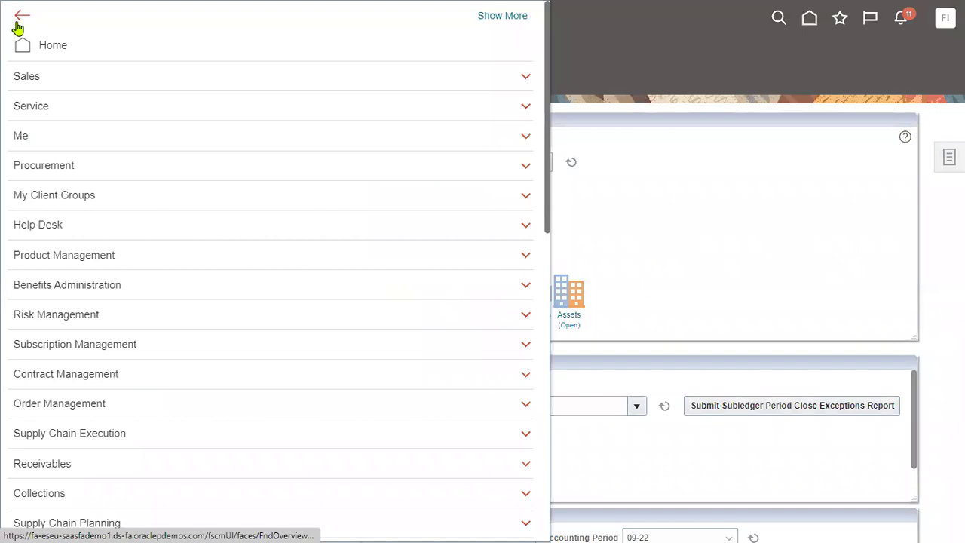
{"action": "left_click", "coordinate": [736, 168]}
{"action": "left_click", "coordinate": [312, 161]}
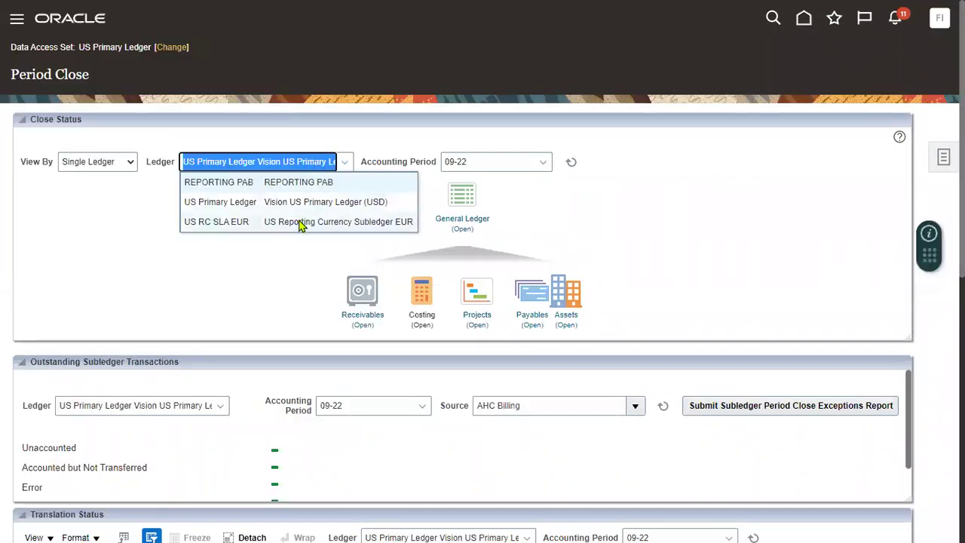
{"action": "left_click", "coordinate": [303, 223]}
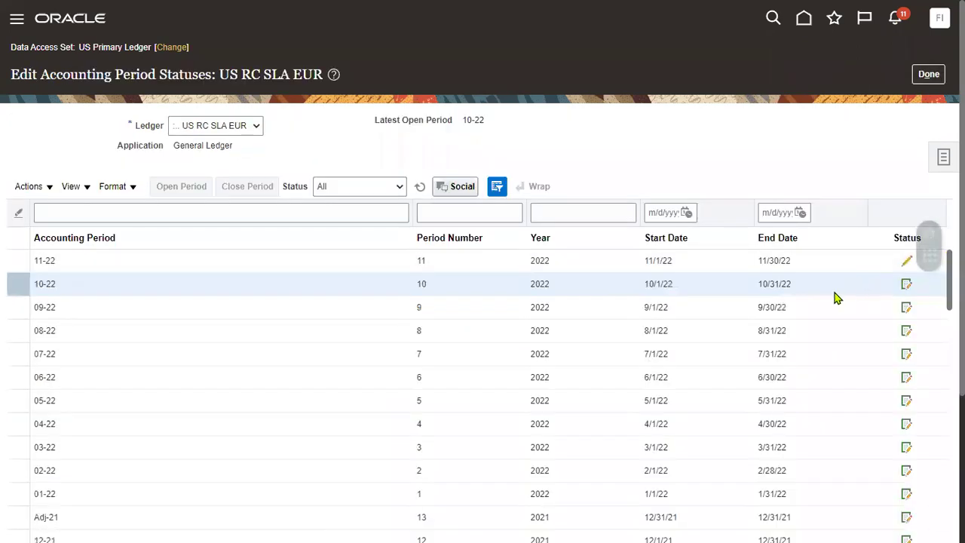
Return to Manage Journals and find the batch "Journal Future Period Batch" for accounting period 10-22 again.
{"action": "left_click", "coordinate": [17, 18]}
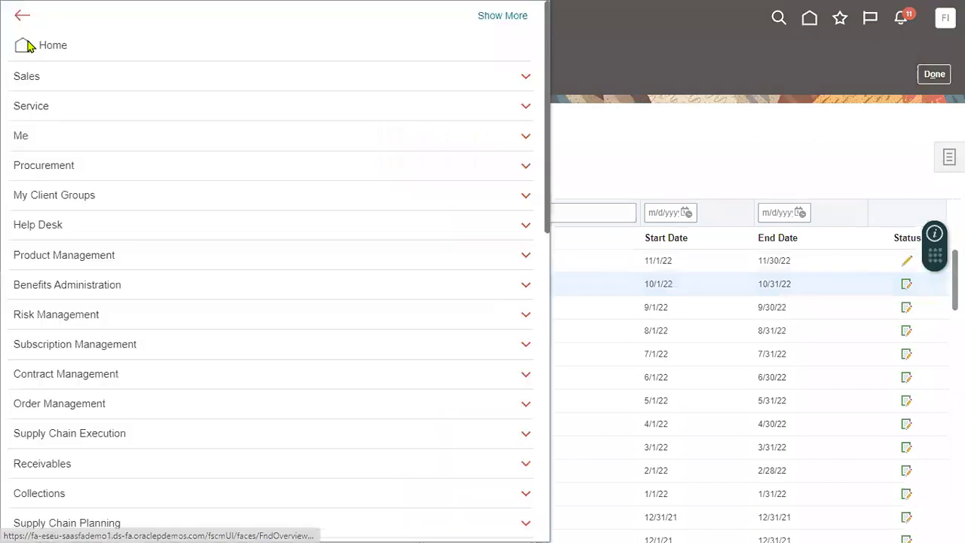
{"action": "scroll", "coordinate": [260, 364], "scroll_direction": "down", "scroll_amount": 5}
{"action": "left_click", "coordinate": [231, 280]}
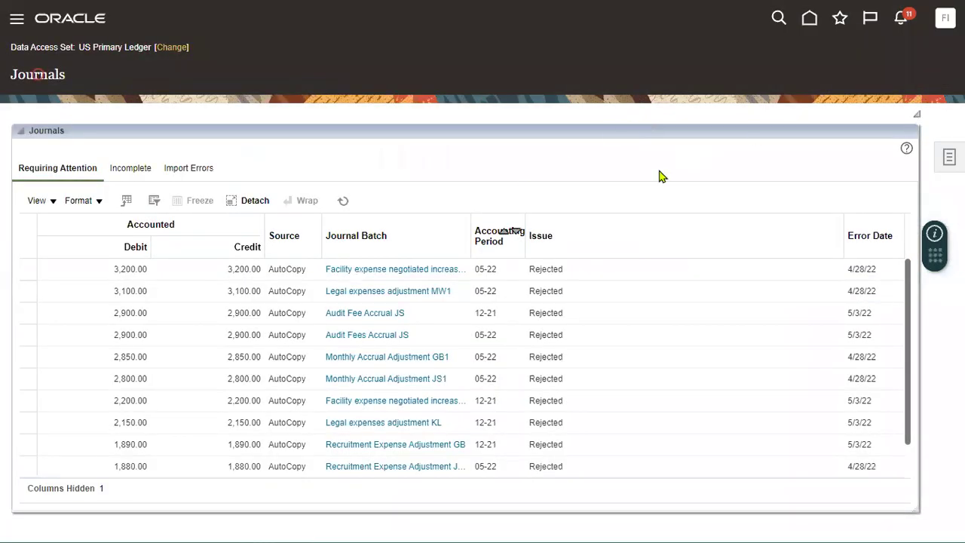
{"action": "left_click", "coordinate": [949, 157]}
{"action": "left_click", "coordinate": [865, 66]}
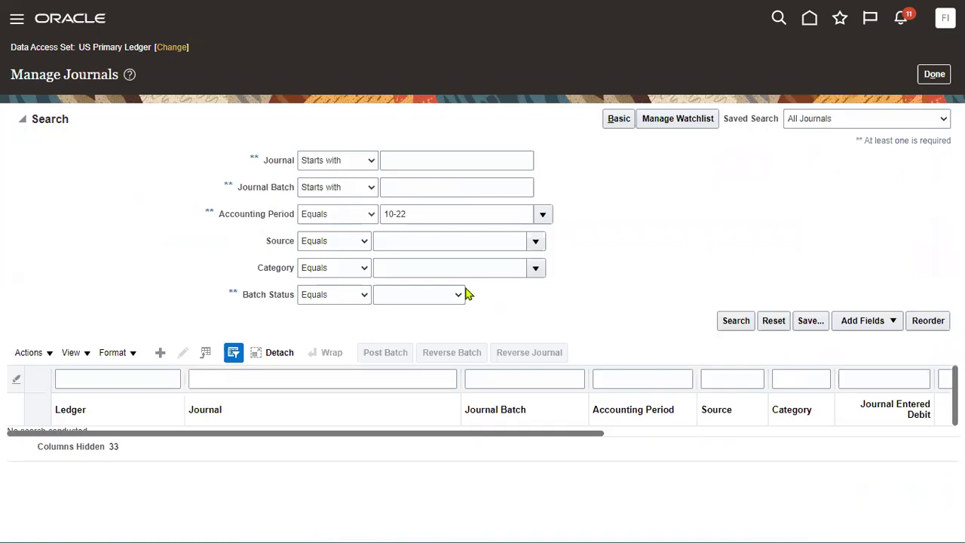
{"action": "type", "text": "Journal Future Period Batch"}
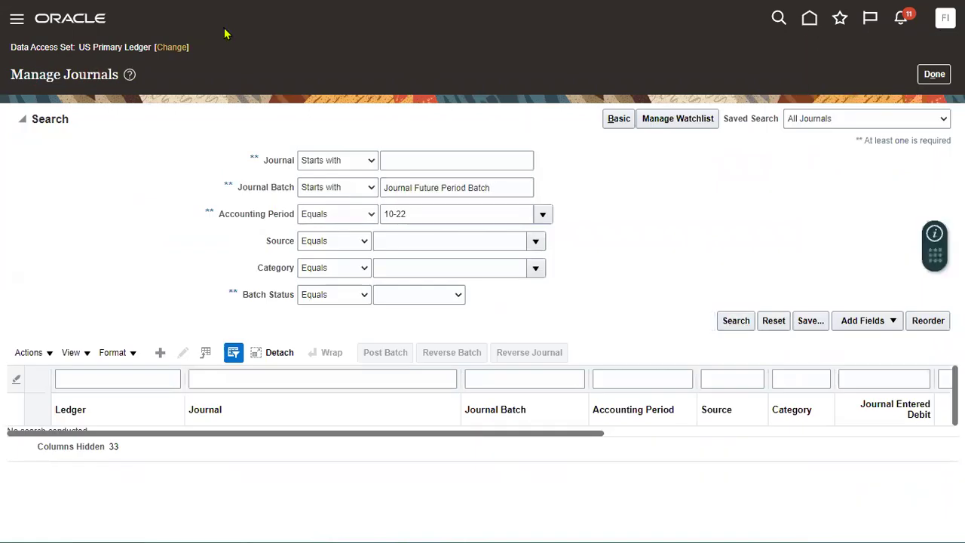
{"action": "key", "text": "Return"}
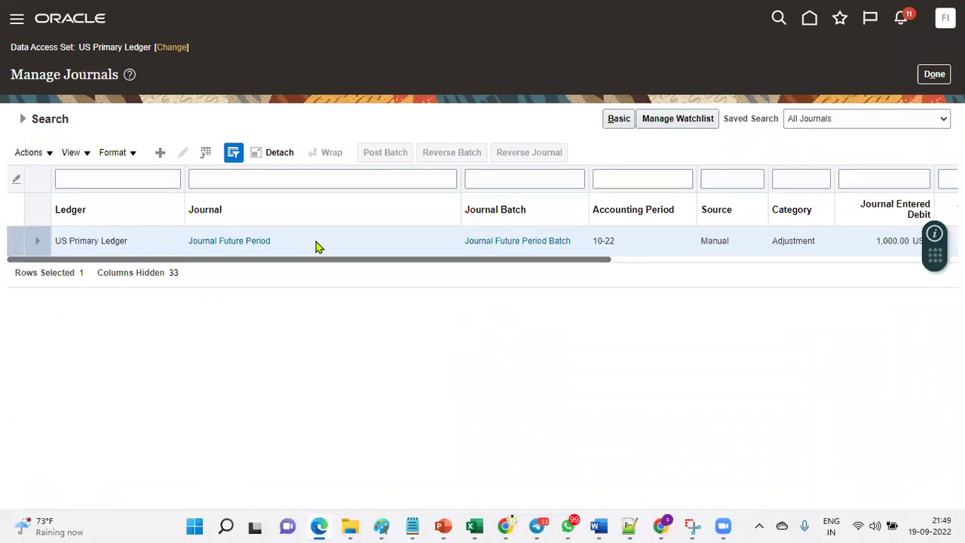
Open the Journal Future Period journal, review its posting errors, and post it again.
{"action": "left_click", "coordinate": [263, 249]}
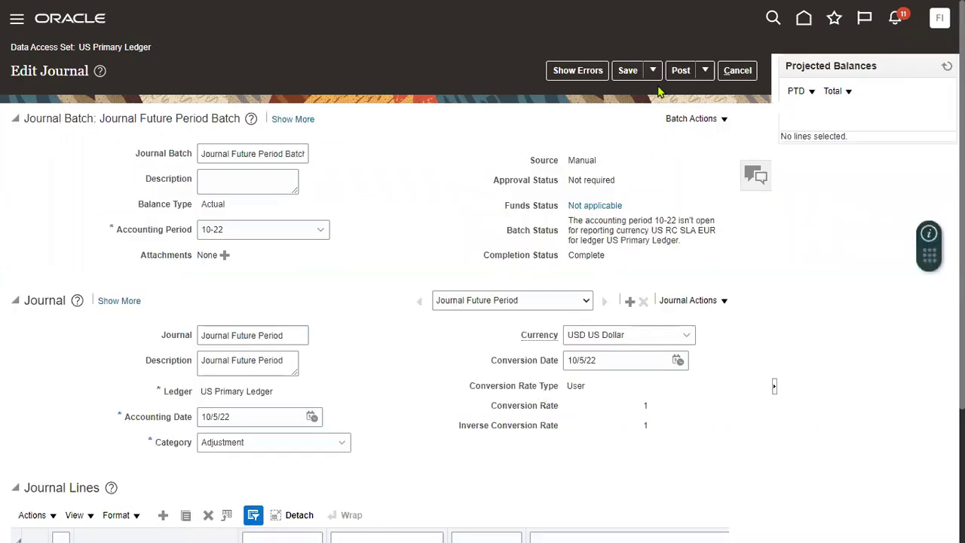
{"action": "left_click", "coordinate": [574, 78]}
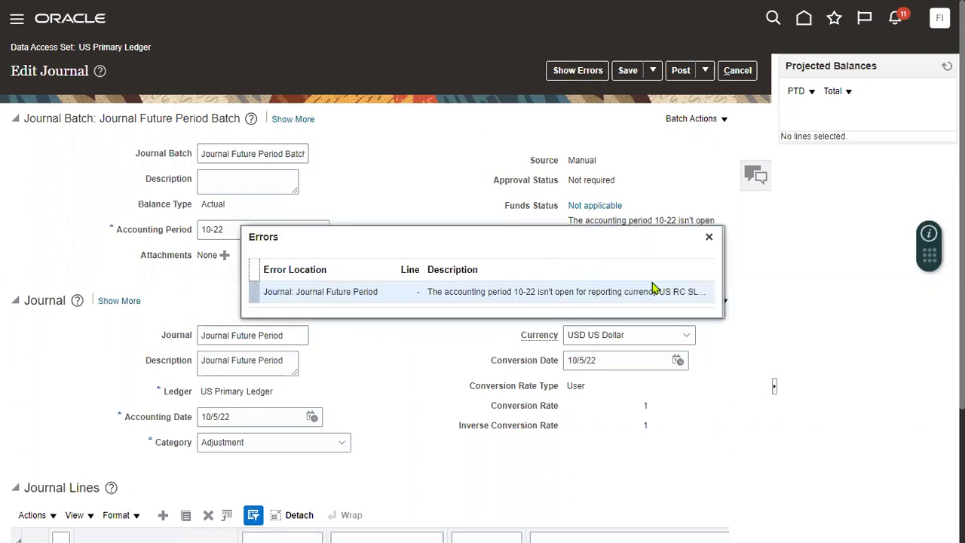
{"action": "left_click", "coordinate": [709, 238]}
{"action": "left_click", "coordinate": [683, 70]}
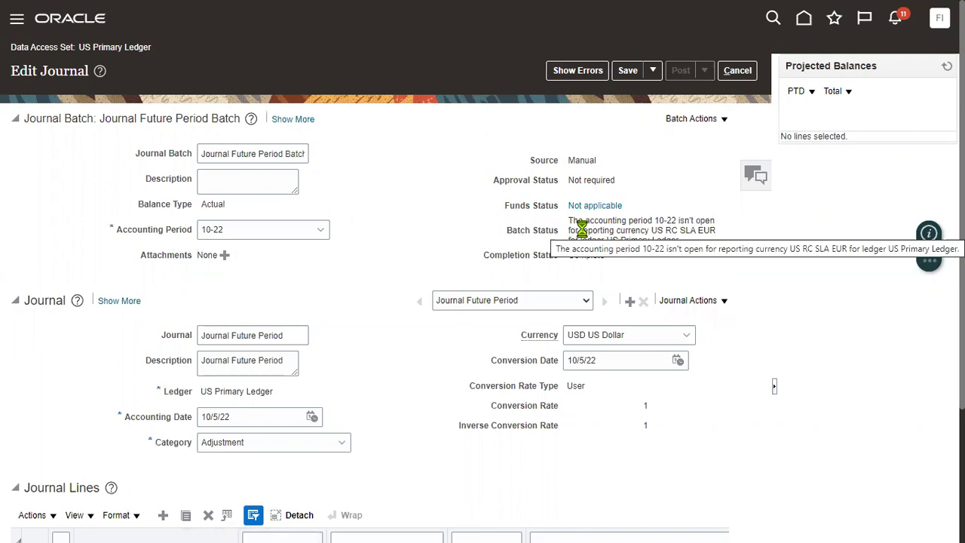
Check the batch status of the Journal Future Period journal and close it to return to Manage Journals.
{"action": "left_click_drag", "start_coordinate": [568, 236], "coordinate": [653, 236]}
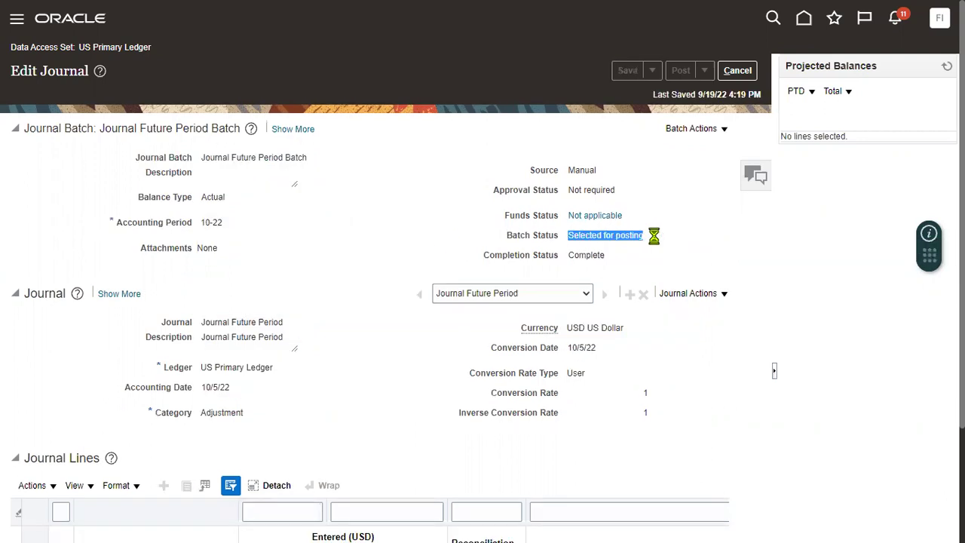
{"action": "left_click", "coordinate": [551, 290]}
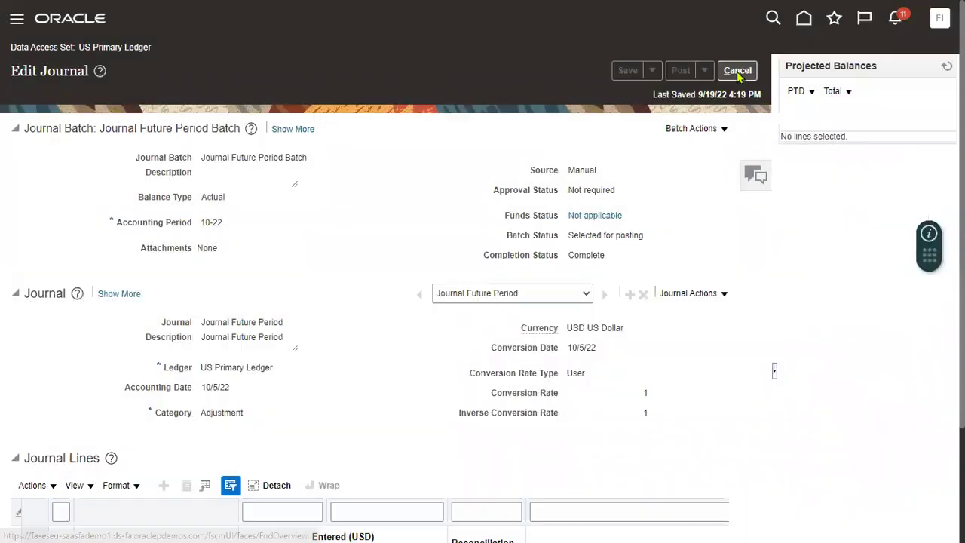
{"action": "left_click", "coordinate": [737, 71]}
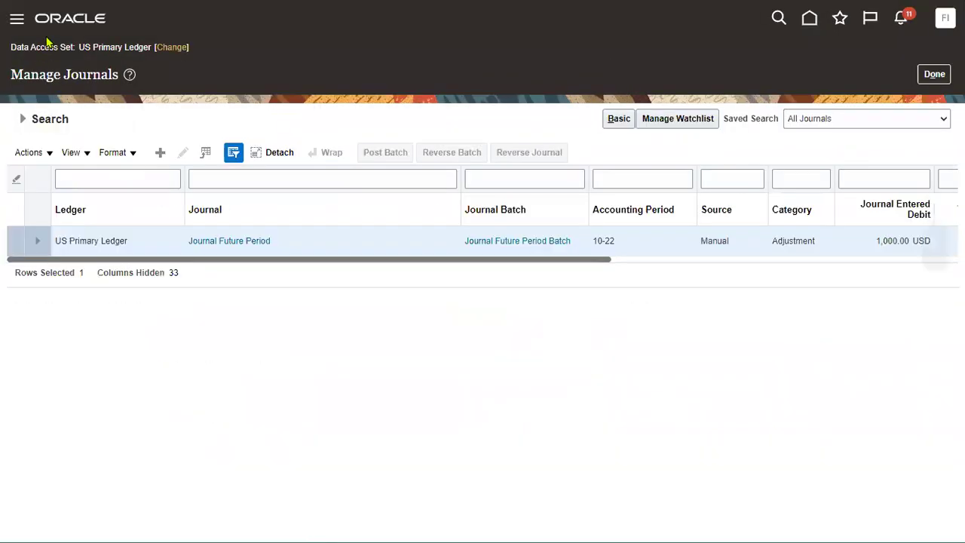
Rerun the journal search with the same criteria and check the batch status of Journal Future Period Batch.
{"action": "left_click_drag", "start_coordinate": [482, 265], "coordinate": [375, 260]}
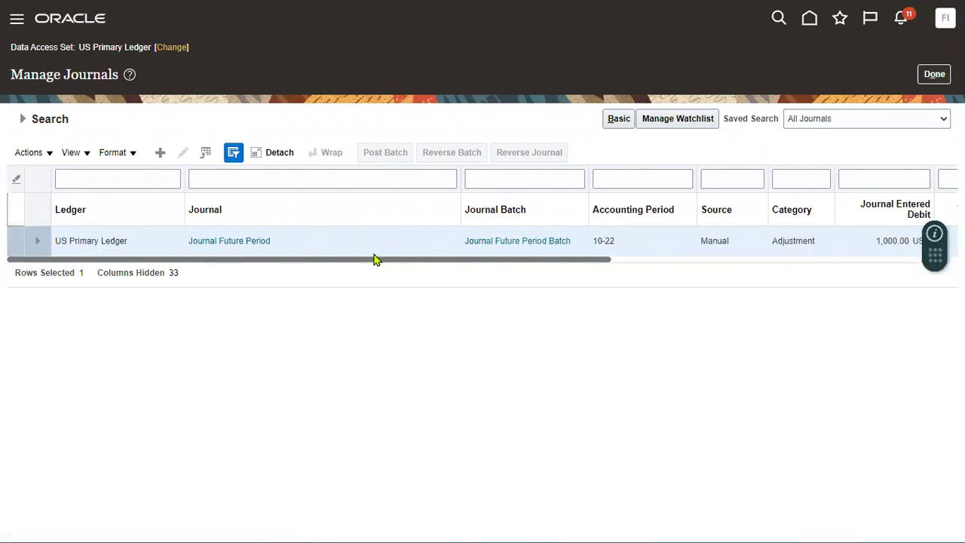
{"action": "left_click", "coordinate": [23, 118]}
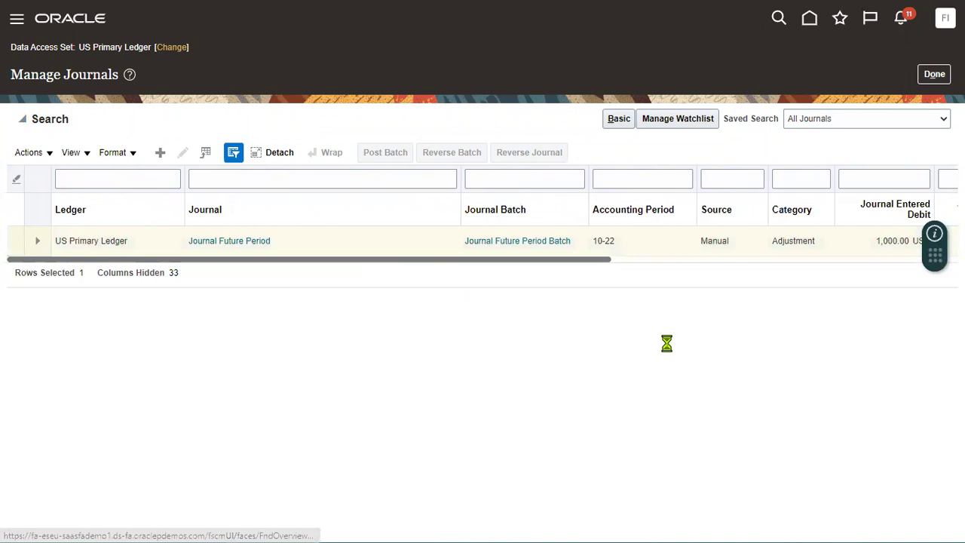
{"action": "left_click", "coordinate": [740, 324]}
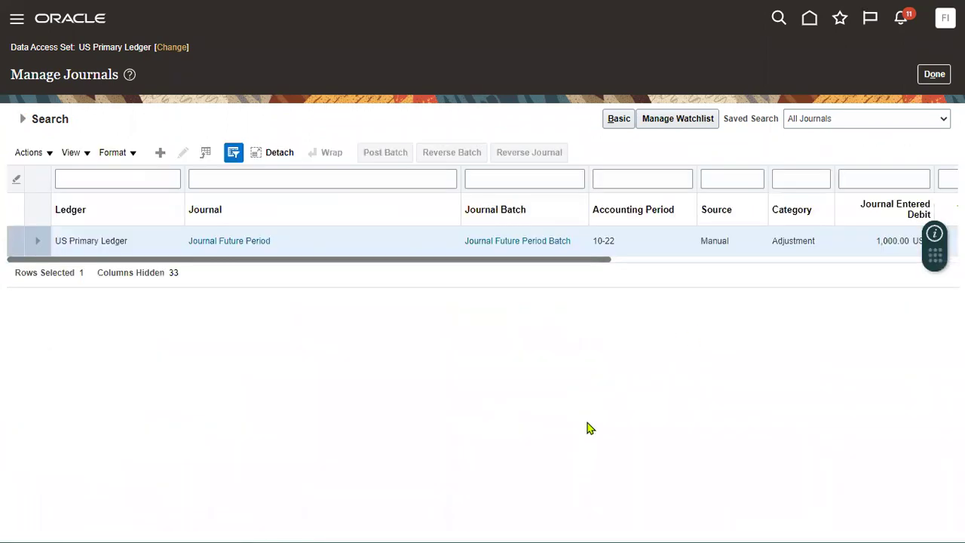
{"action": "left_click_drag", "start_coordinate": [581, 264], "coordinate": [816, 266]}
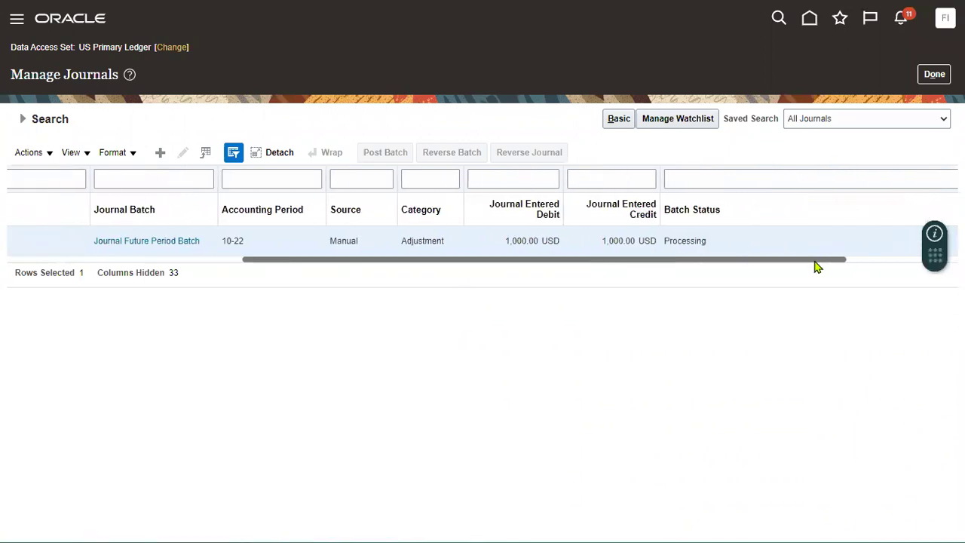
{"action": "left_click_drag", "start_coordinate": [817, 266], "coordinate": [853, 239]}
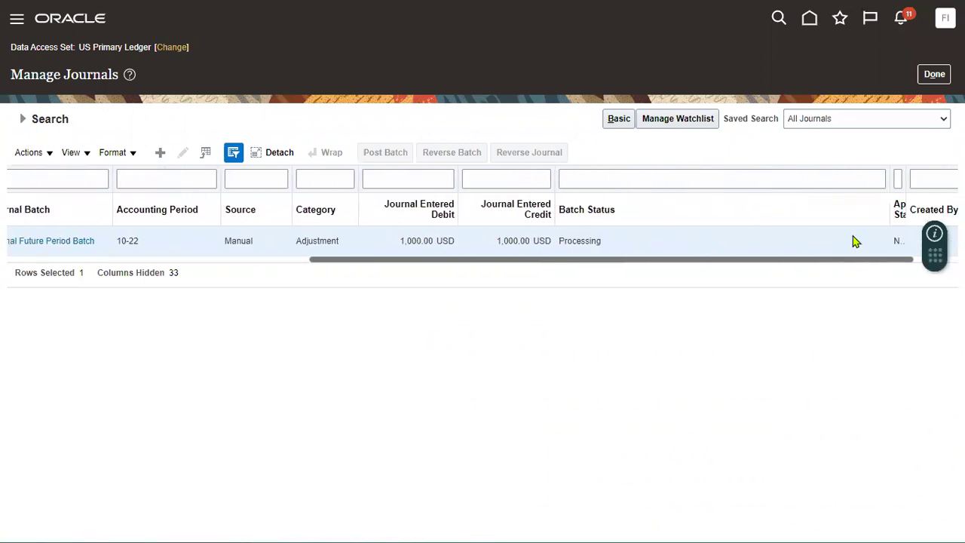
Narrow the Batch Status column and move it directly after the Journal Batch column in the results table.
{"action": "left_click", "coordinate": [722, 203]}
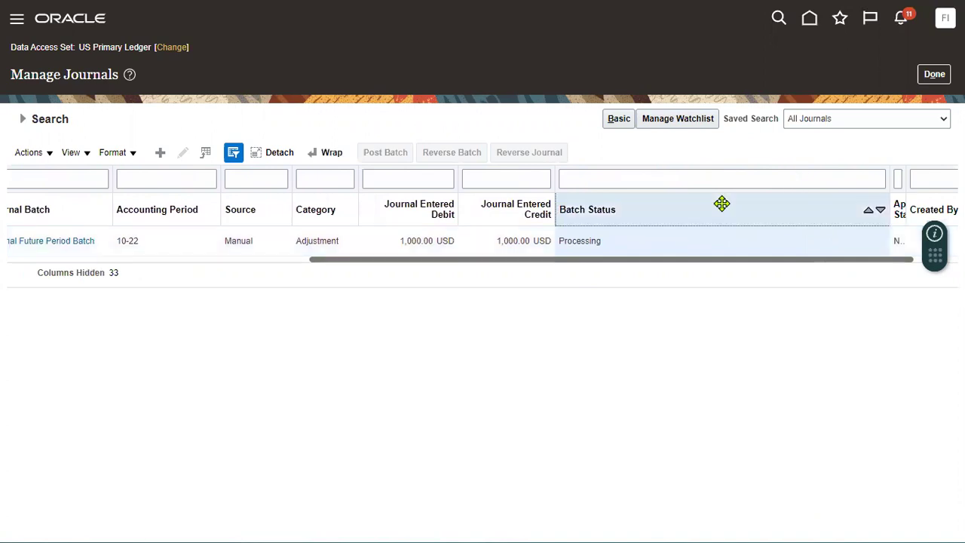
{"action": "left_click_drag", "start_coordinate": [889, 179], "coordinate": [784, 190]}
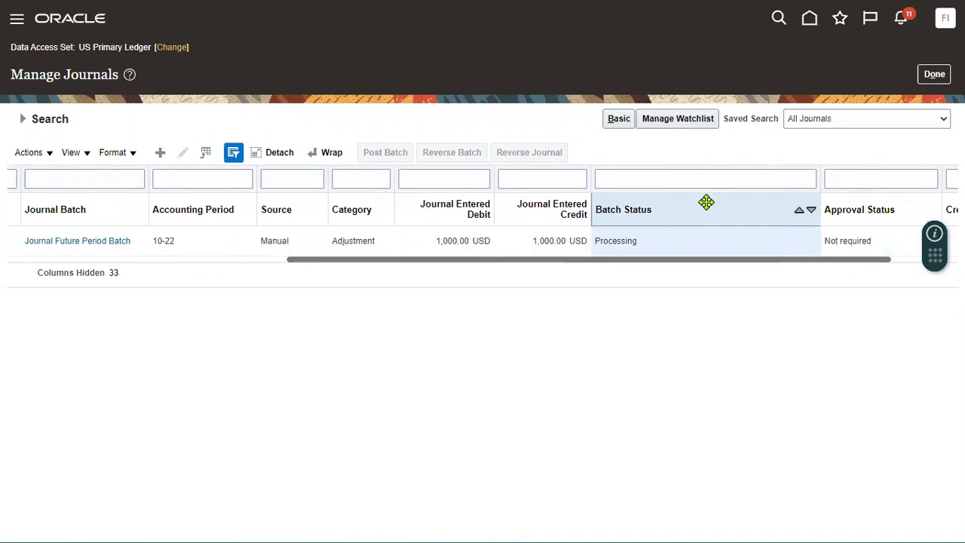
{"action": "left_click_drag", "start_coordinate": [695, 210], "coordinate": [325, 200]}
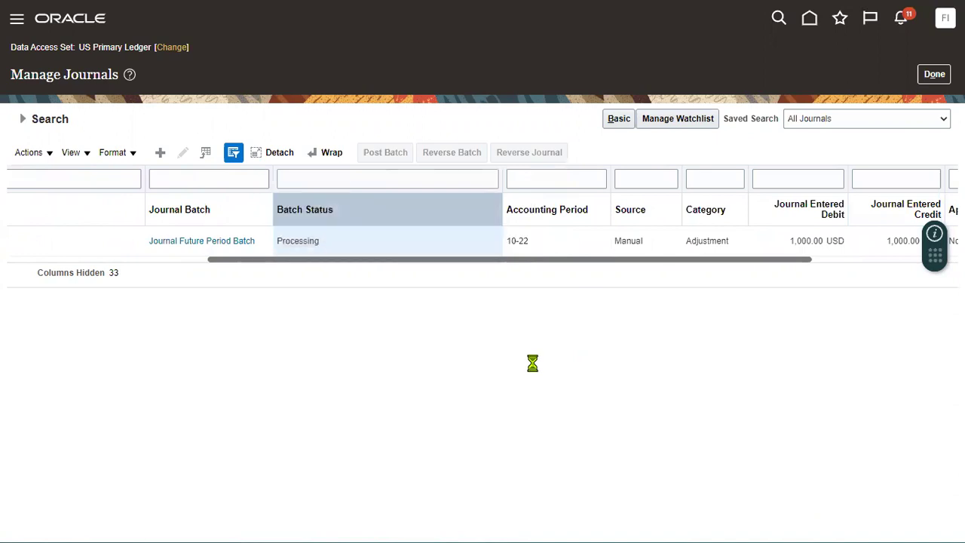
Refresh the journal search results and check the batch status for both the US RC SLA EUR and US Primary Ledger journals.
{"action": "left_click", "coordinate": [23, 119]}
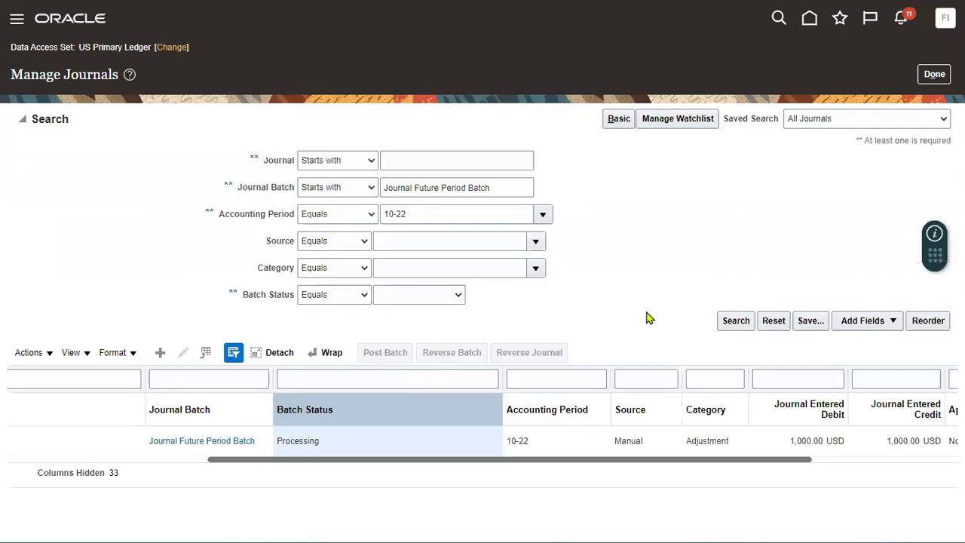
{"action": "left_click", "coordinate": [21, 120]}
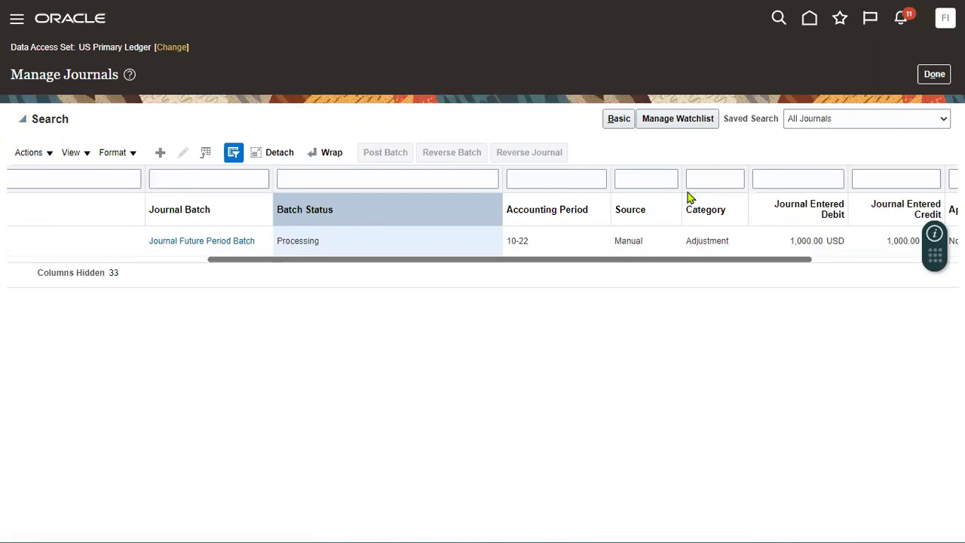
{"action": "left_click", "coordinate": [735, 320]}
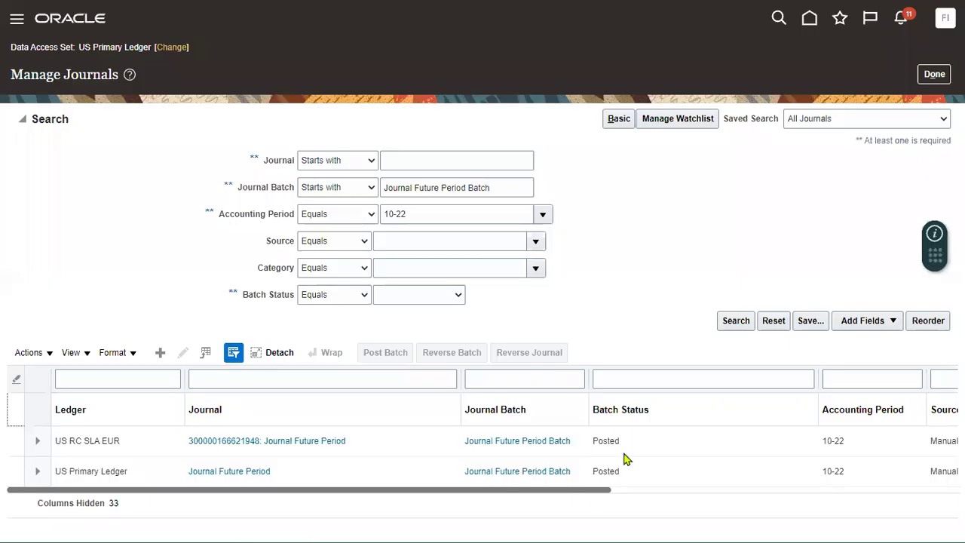
{"action": "left_click", "coordinate": [623, 452]}
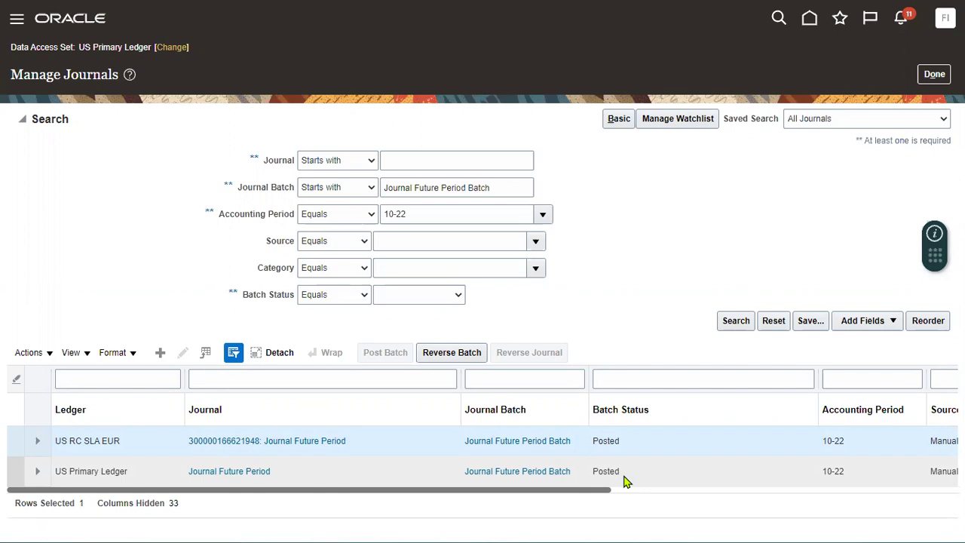
{"action": "left_click", "coordinate": [623, 476]}
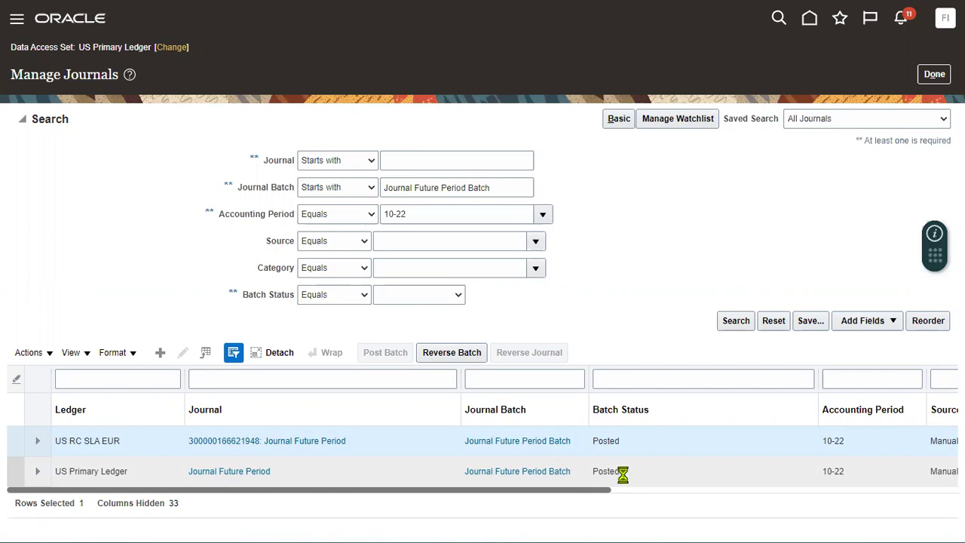